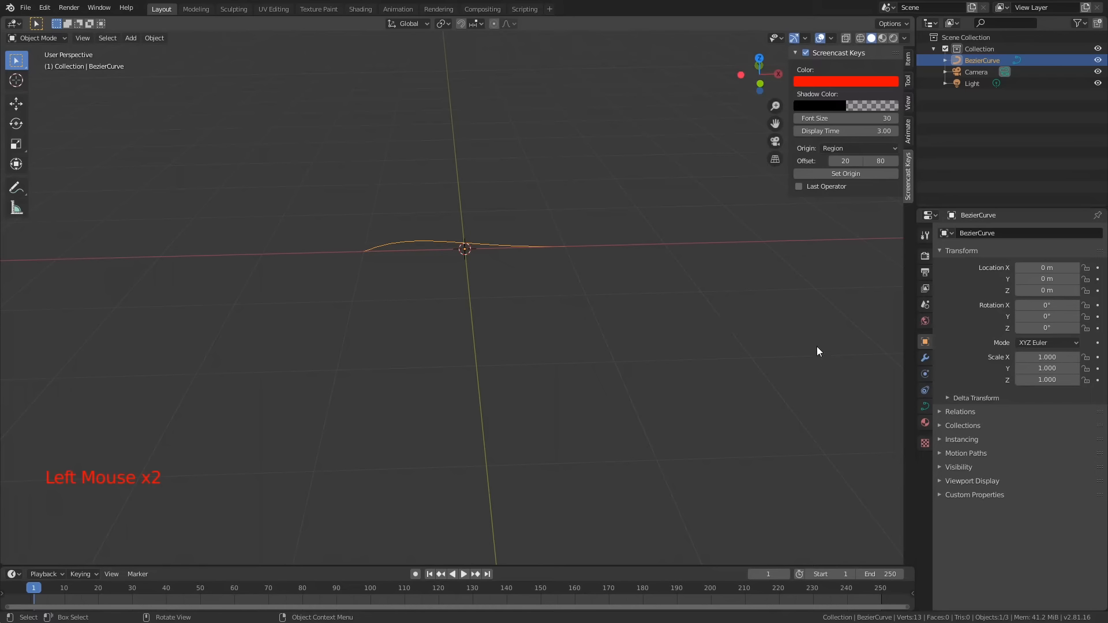
Extrude the Bezier curve 0.19 m into a flat ribbon and set its preview resolution to 30.
{"action": "left_click", "coordinate": [920, 404]}
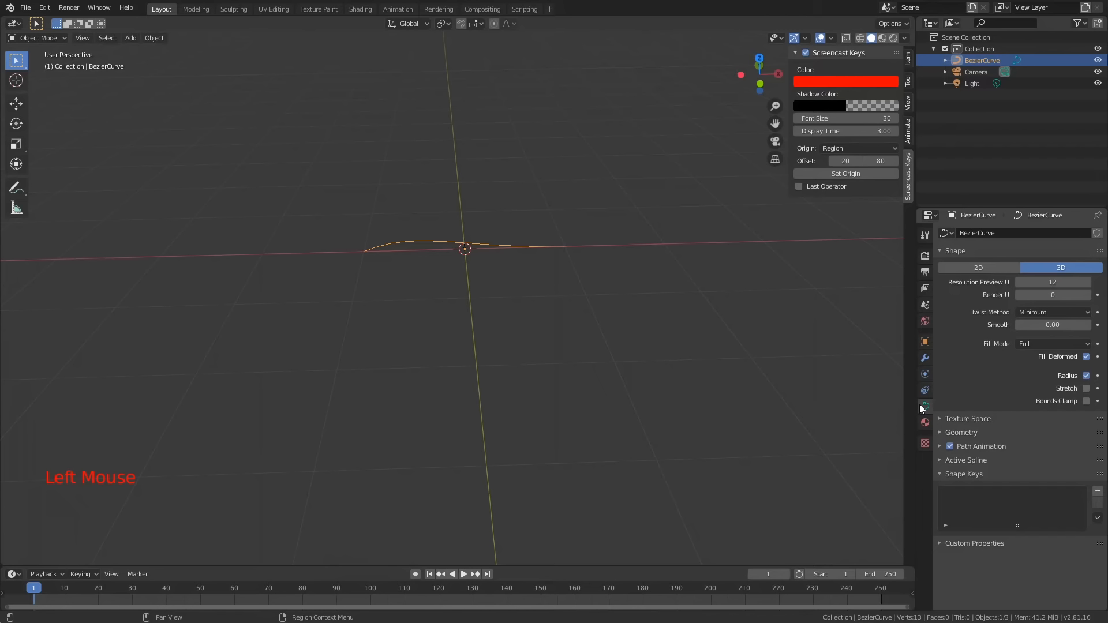
{"action": "left_click", "coordinate": [940, 433]}
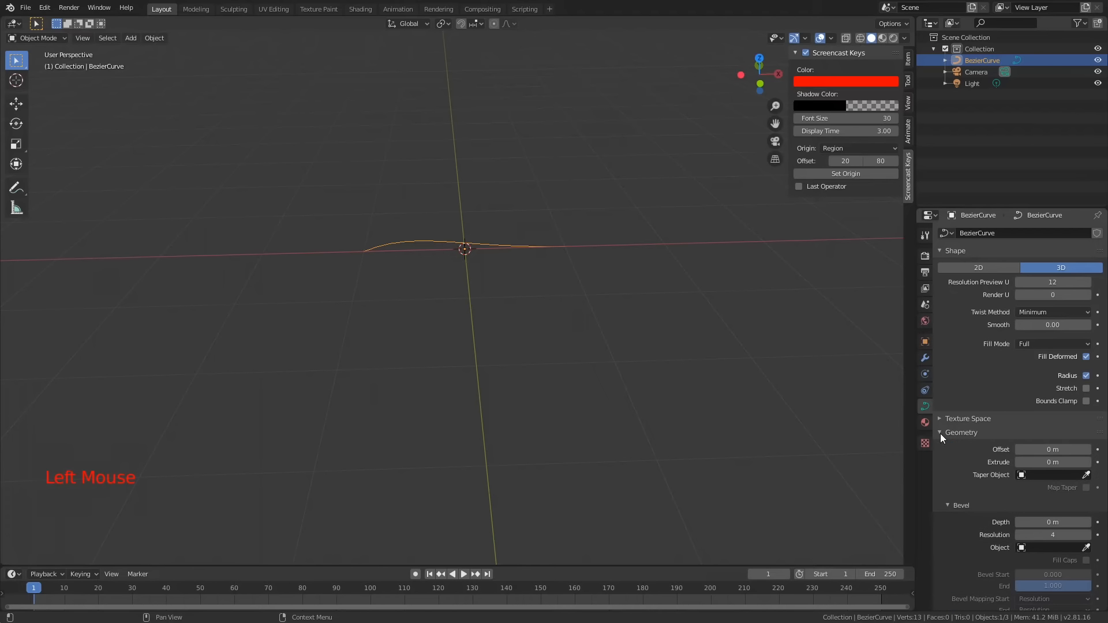
{"action": "left_click_drag", "start_coordinate": [1033, 462], "coordinate": [1056, 462]}
{"action": "middle_click_drag", "start_coordinate": [734, 394], "coordinate": [599, 328], "text": "alt"}
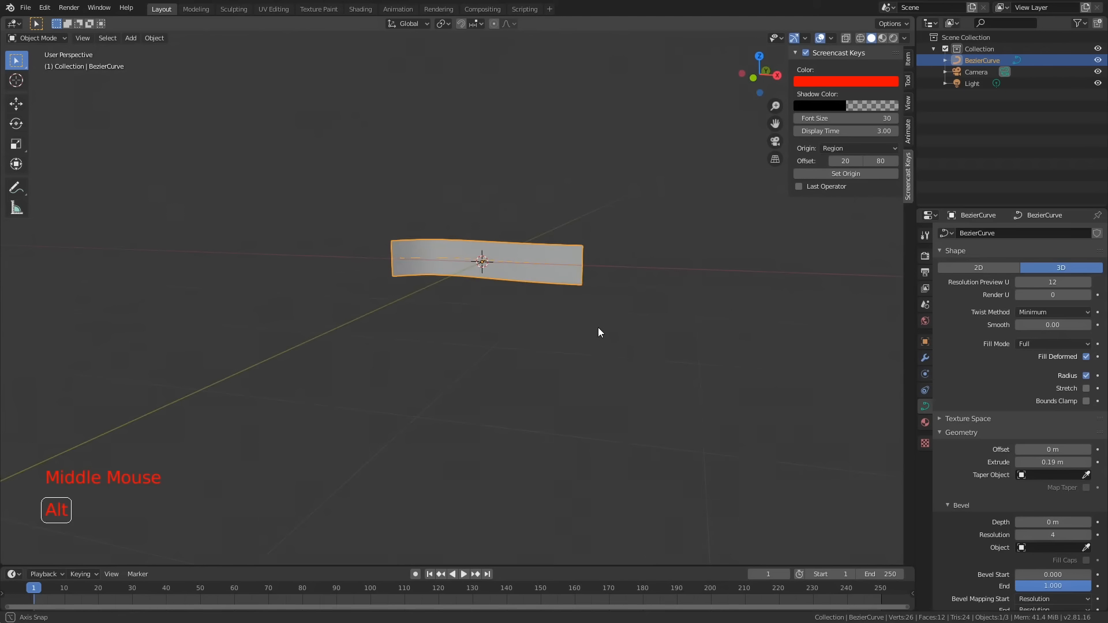
{"action": "middle_click_drag", "start_coordinate": [482, 270], "coordinate": [521, 313], "text": "alt"}
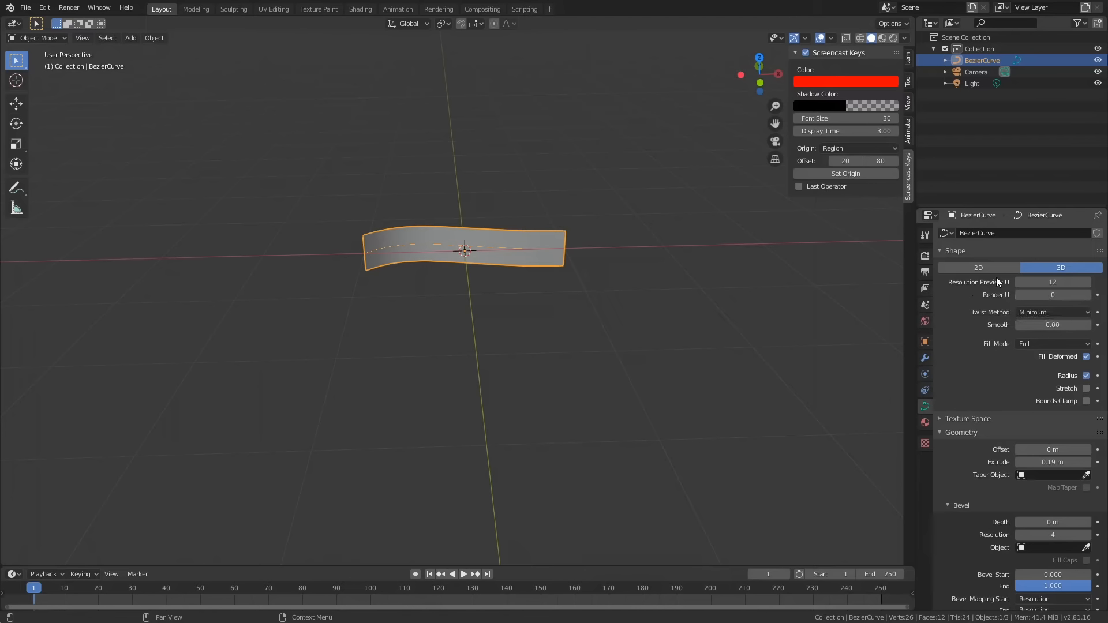
{"action": "left_click", "coordinate": [1054, 282]}
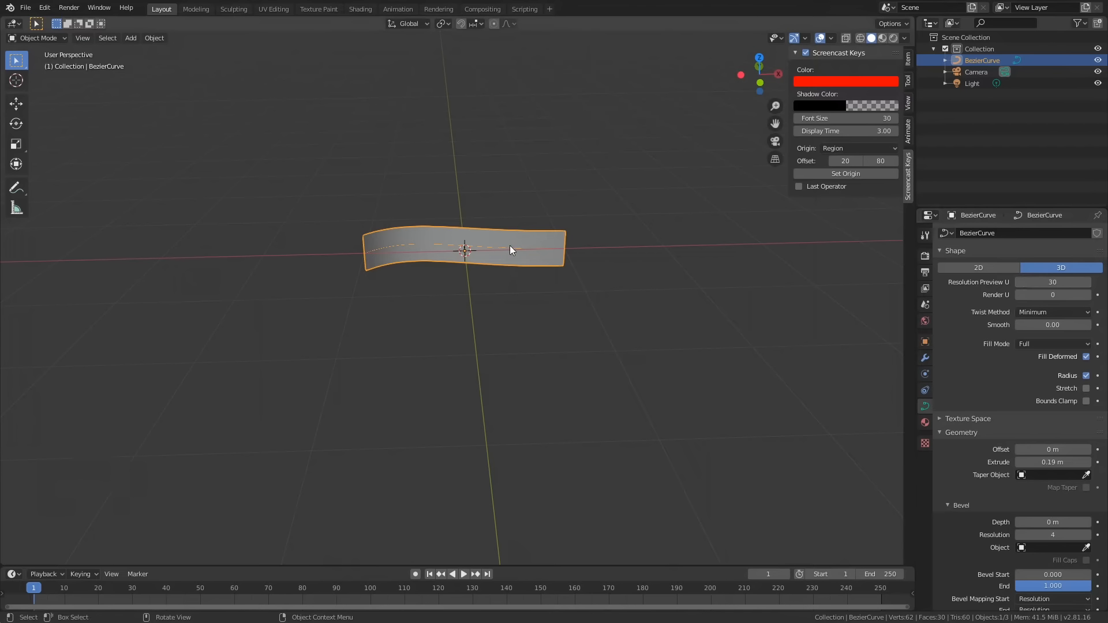
In edit mode, extrude two new control points from the curve's +X end to lengthen the ribbon.
{"action": "key", "text": "Tab"}
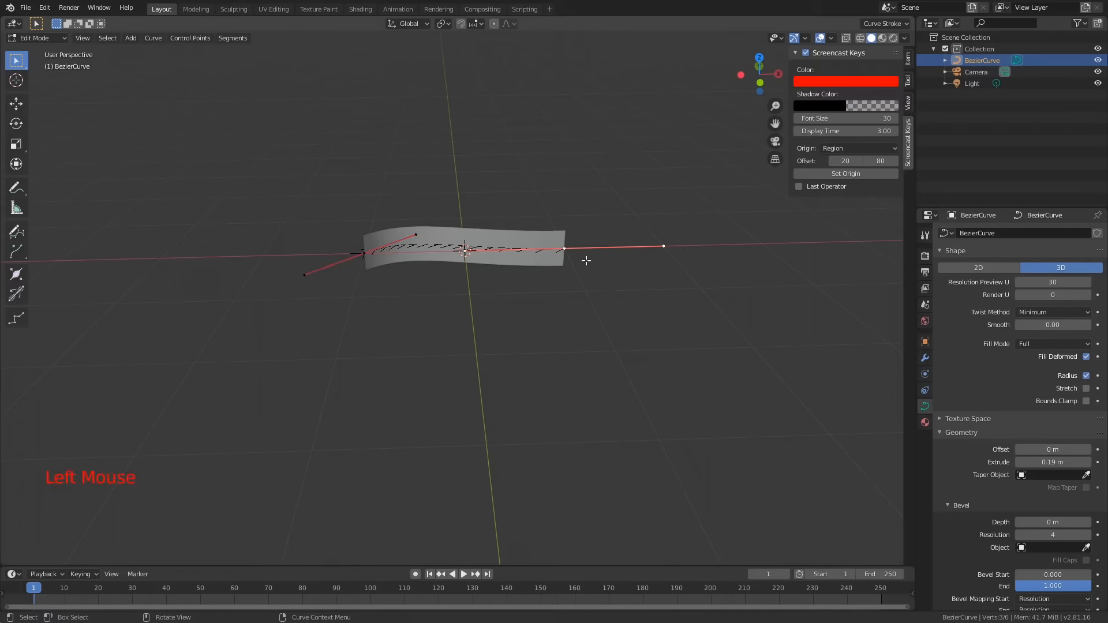
{"action": "key", "text": "e"}
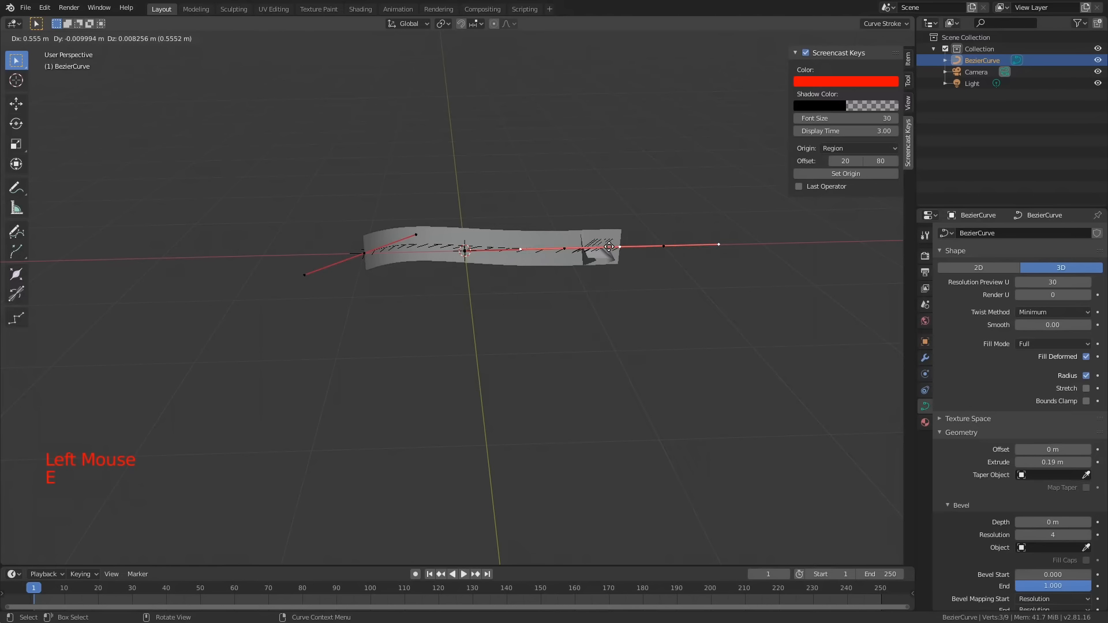
{"action": "left_click", "coordinate": [733, 273]}
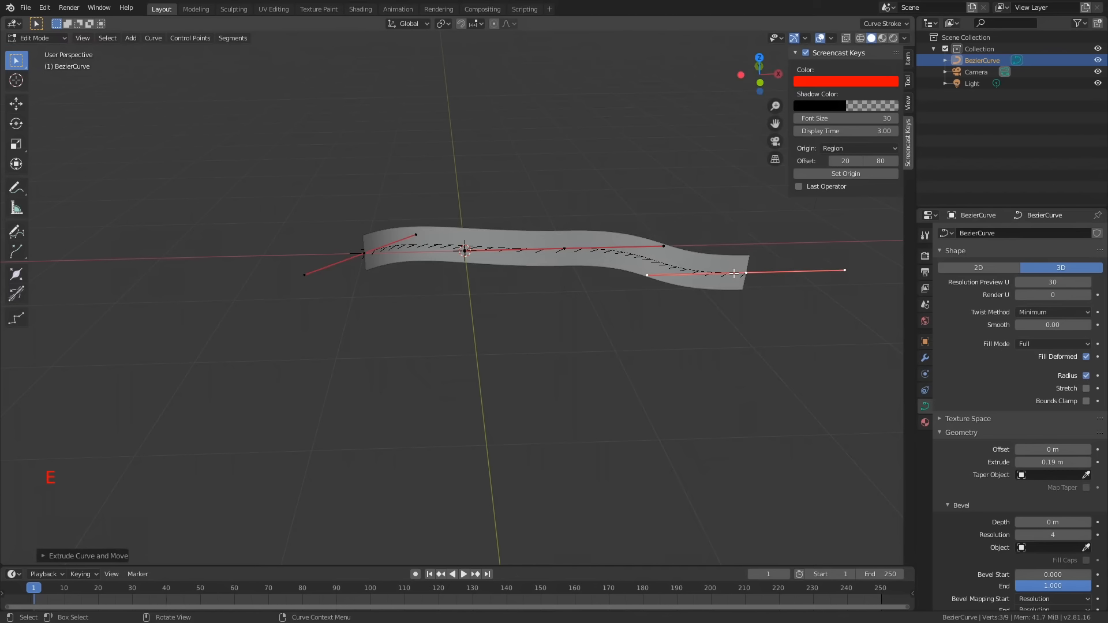
{"action": "key", "text": "e"}
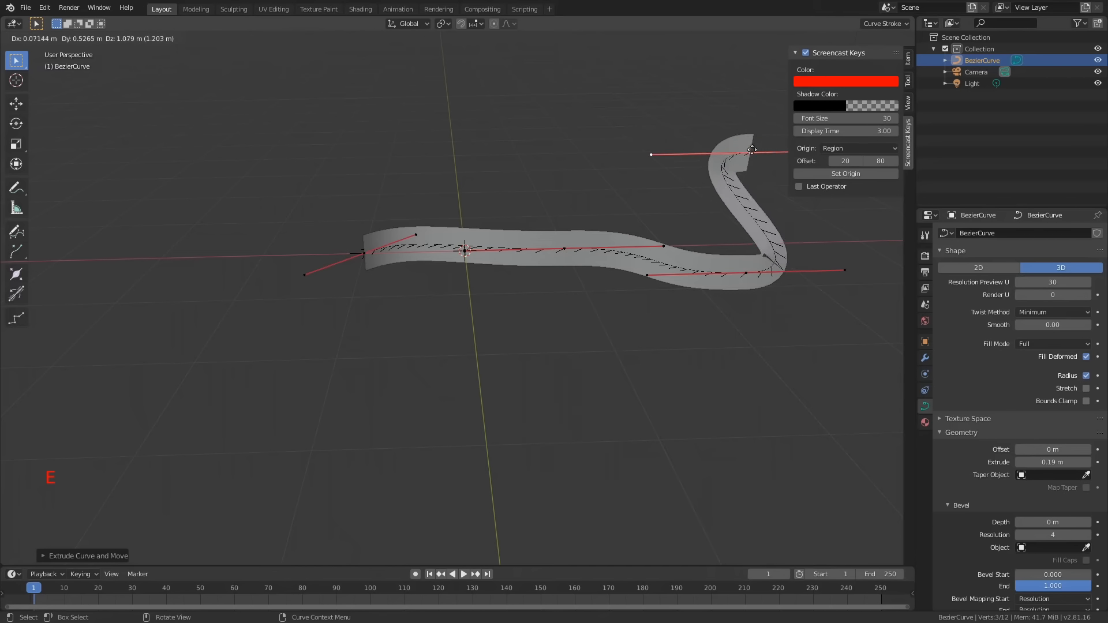
{"action": "left_click", "coordinate": [914, 270]}
In top view, move and rotate the last control point so the curve's end bends round toward +Y.
{"action": "middle_click_drag", "start_coordinate": [770, 242], "coordinate": [667, 213], "text": "shift"}
{"action": "key", "text": "KP_7"}
{"action": "key", "text": "KP_3"}
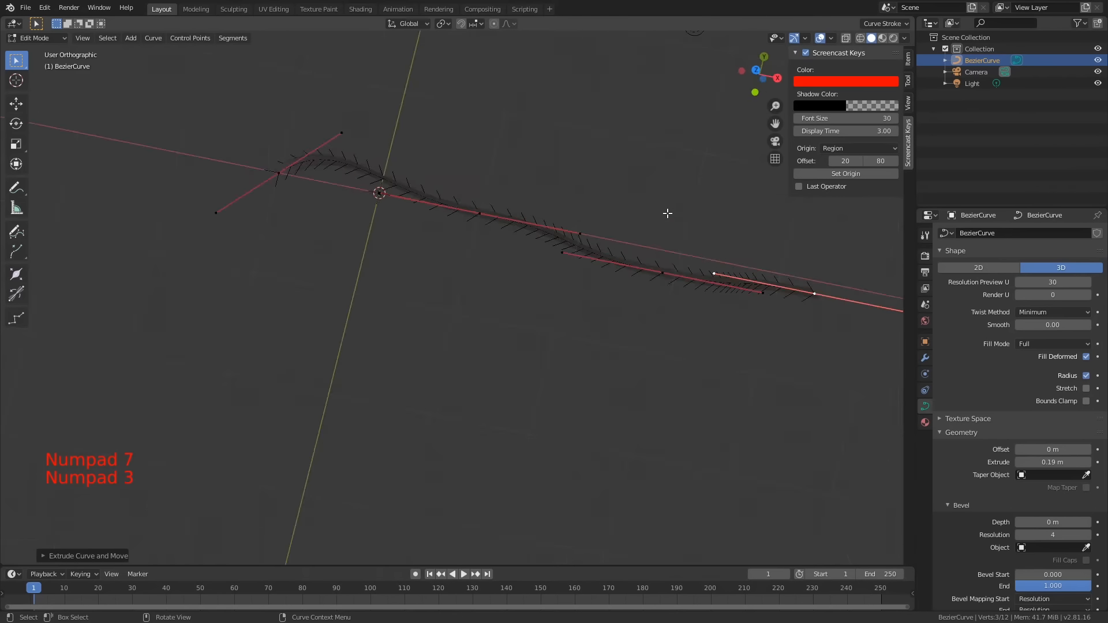
{"action": "key", "text": "KP_1"}
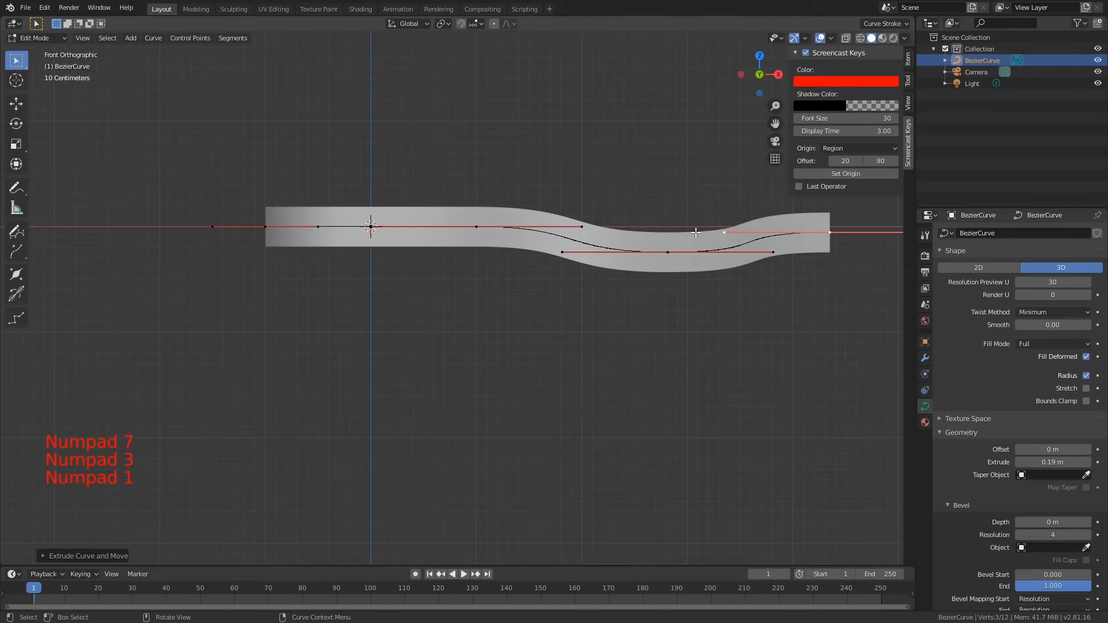
{"action": "key", "text": "KP_7"}
{"action": "left_click", "coordinate": [669, 240]}
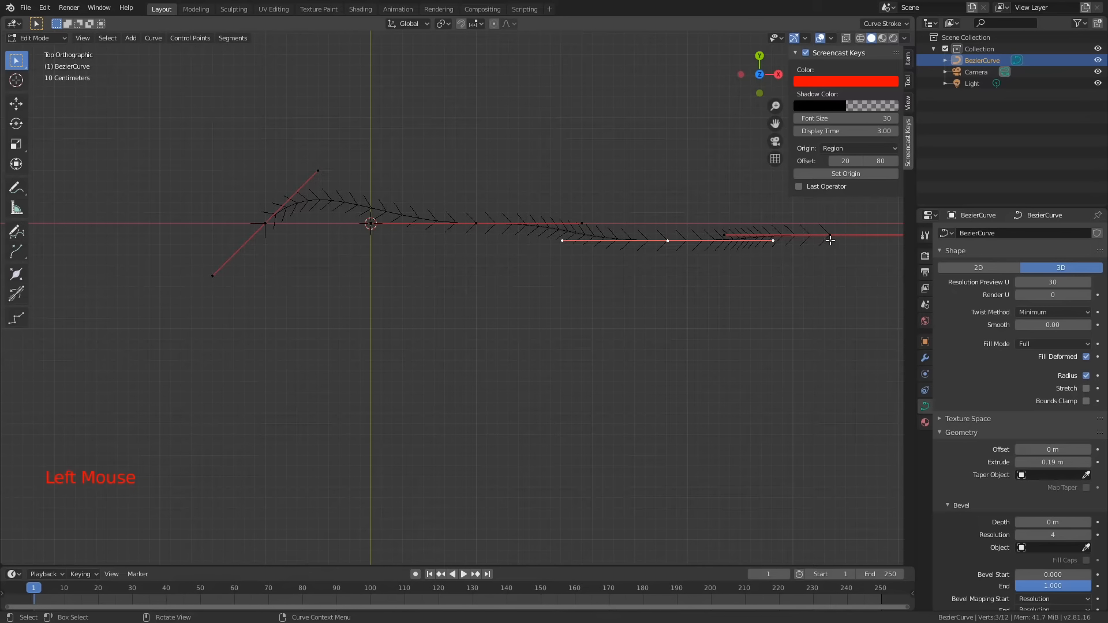
{"action": "key", "text": "r"}
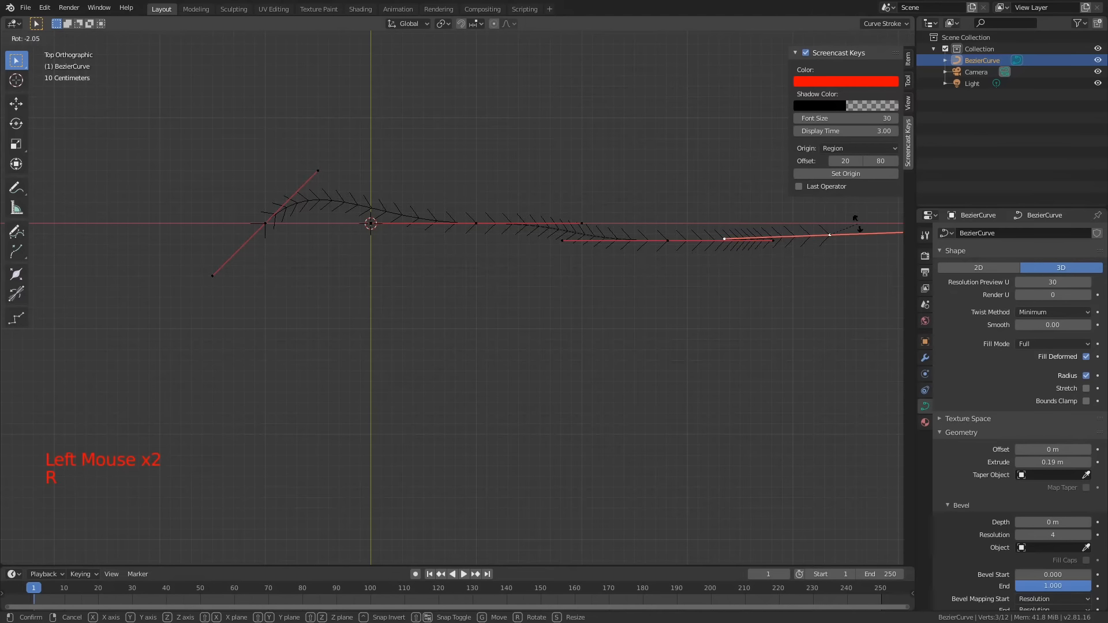
{"action": "left_click", "coordinate": [839, 219]}
{"action": "key", "text": "g"}
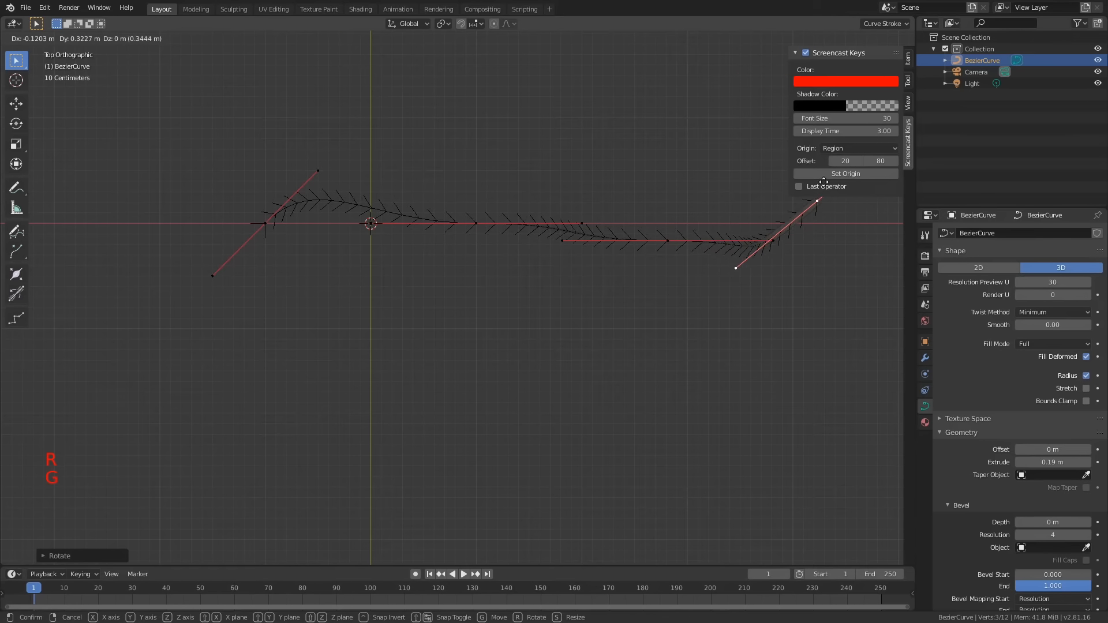
{"action": "key", "text": "r"}
{"action": "key", "text": "g"}
{"action": "left_click", "coordinate": [683, 150]}
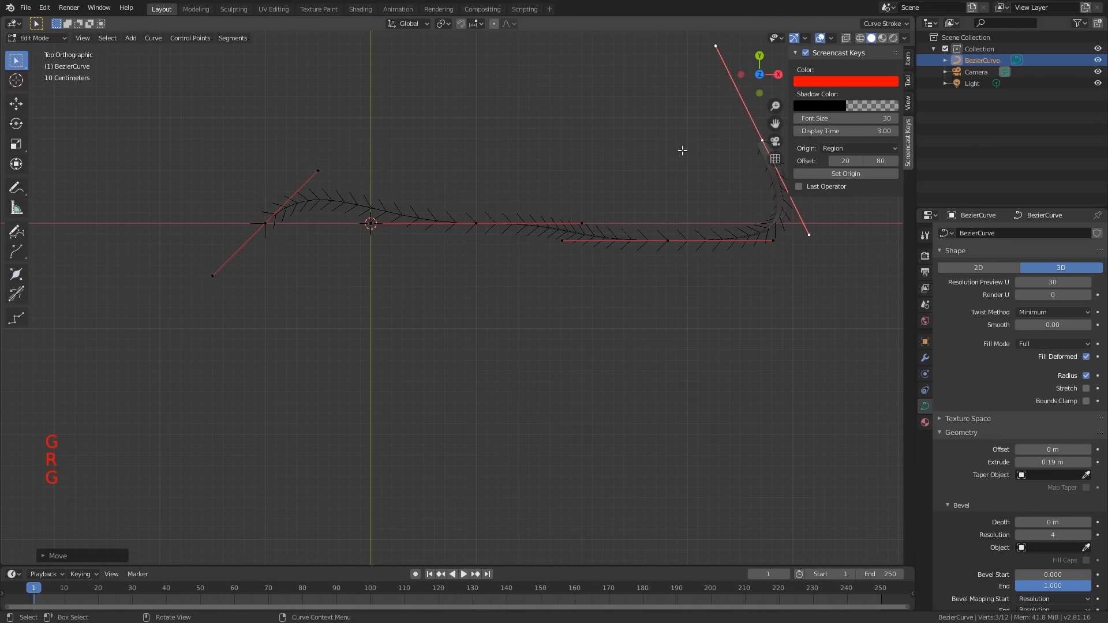
Move and rotate the curve's two middle control points in top view to form alternating S-shaped waves.
{"action": "key", "text": "g"}
{"action": "key", "text": "r"}
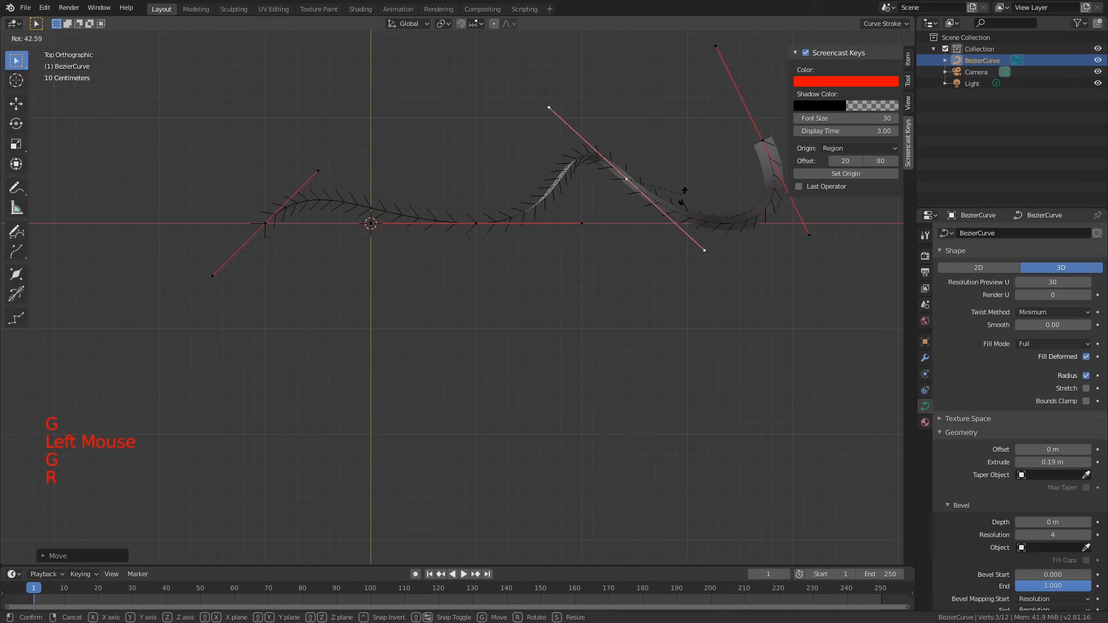
{"action": "key", "text": "g"}
{"action": "left_click", "coordinate": [714, 221]}
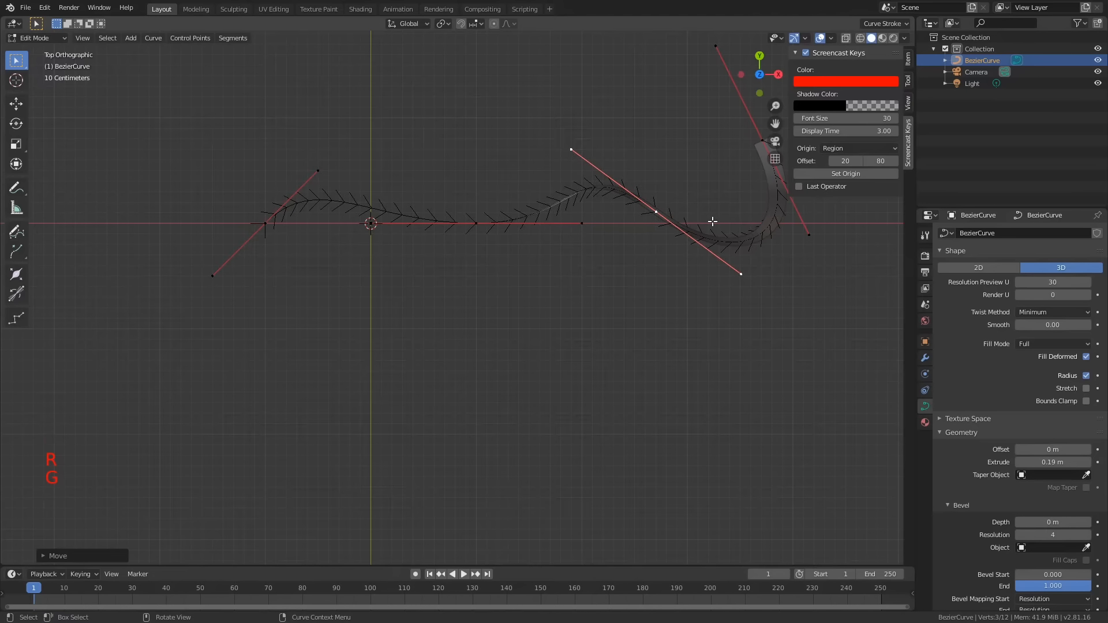
{"action": "left_click", "coordinate": [479, 230]}
{"action": "key", "text": "g"}
{"action": "key", "text": "r"}
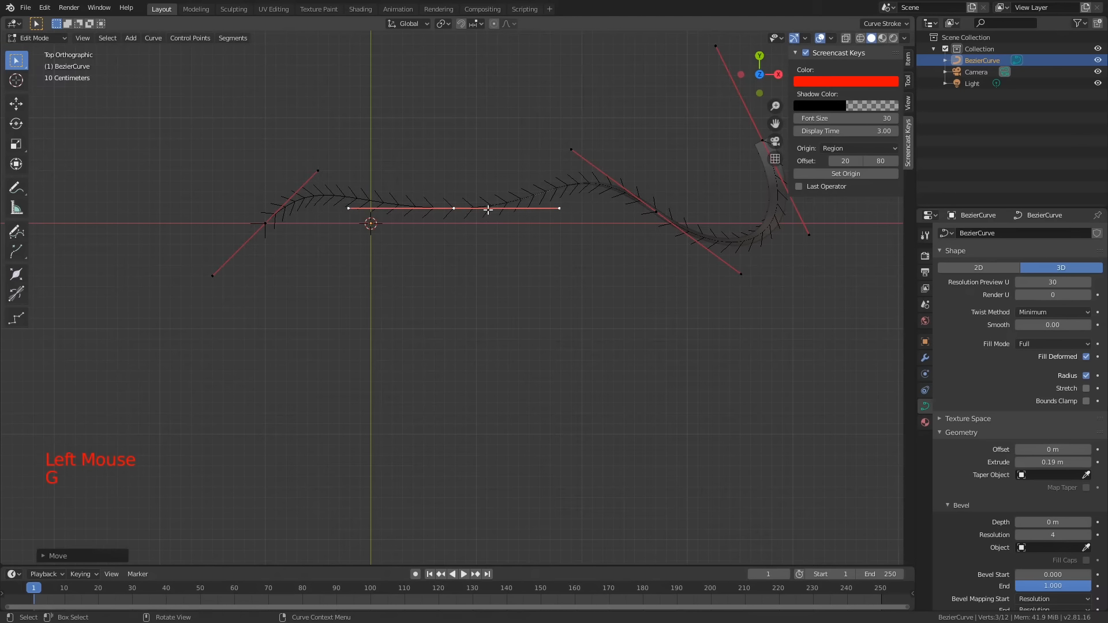
{"action": "left_click", "coordinate": [523, 287]}
{"action": "key", "text": "g"}
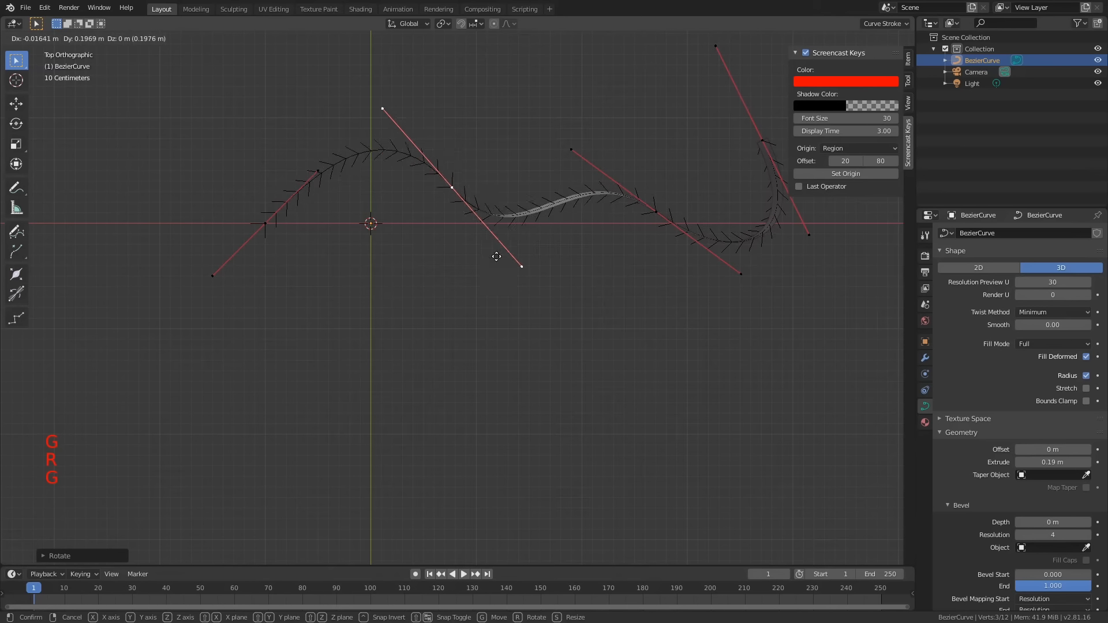
{"action": "left_click", "coordinate": [476, 288]}
Rotate and move the curve's first control point so its start arcs smoothly into the first wave.
{"action": "left_click", "coordinate": [257, 223]}
{"action": "key", "text": "g"}
{"action": "left_click", "coordinate": [260, 249]}
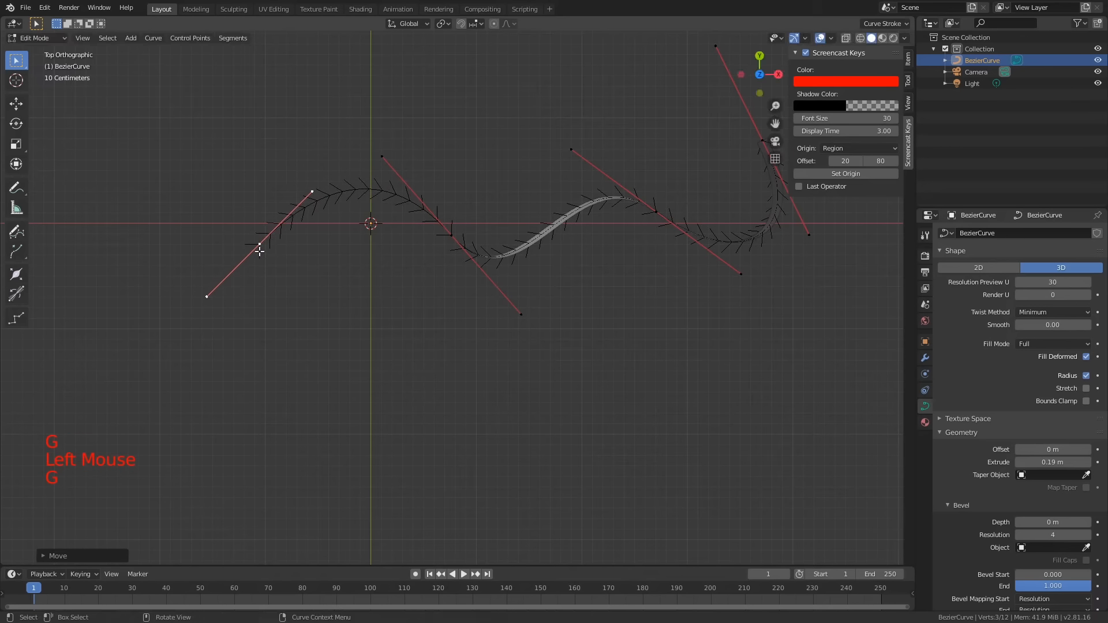
{"action": "key", "text": "r"}
{"action": "left_click", "coordinate": [314, 156]}
{"action": "key", "text": "g"}
{"action": "left_click", "coordinate": [361, 178]}
Examine the wavy ribbon from several angles, in both object mode and edit mode.
{"action": "middle_click_drag", "start_coordinate": [575, 309], "coordinate": [531, 200], "text": "alt"}
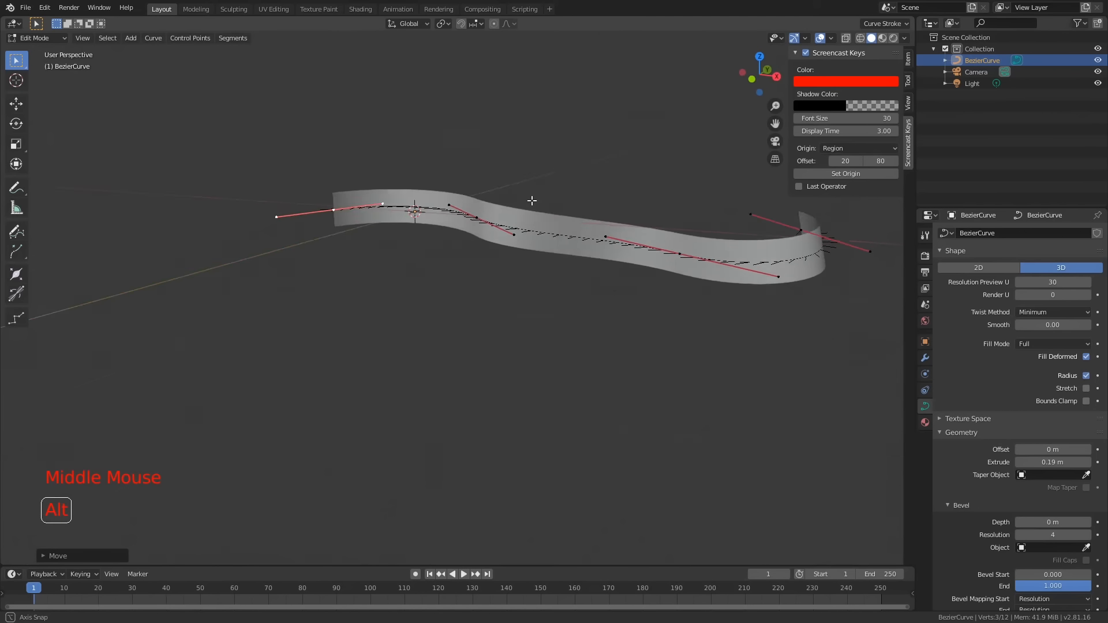
{"action": "scroll", "coordinate": [502, 191], "scroll_direction": "down", "scroll_amount": 2}
{"action": "key", "text": "Tab"}
{"action": "middle_click_drag", "start_coordinate": [495, 247], "coordinate": [504, 282], "text": "alt"}
{"action": "scroll", "coordinate": [546, 264], "scroll_direction": "up", "scroll_amount": 3}
{"action": "scroll", "coordinate": [556, 251], "scroll_direction": "down", "scroll_amount": 2}
{"action": "middle_click_drag", "start_coordinate": [556, 251], "coordinate": [473, 296], "text": "alt"}
{"action": "scroll", "coordinate": [489, 270], "scroll_direction": "down", "scroll_amount": 3}
{"action": "key", "text": "Tab"}
{"action": "key", "text": "Tab"}
{"action": "key", "text": "Tab"}
{"action": "key", "text": "Tab"}
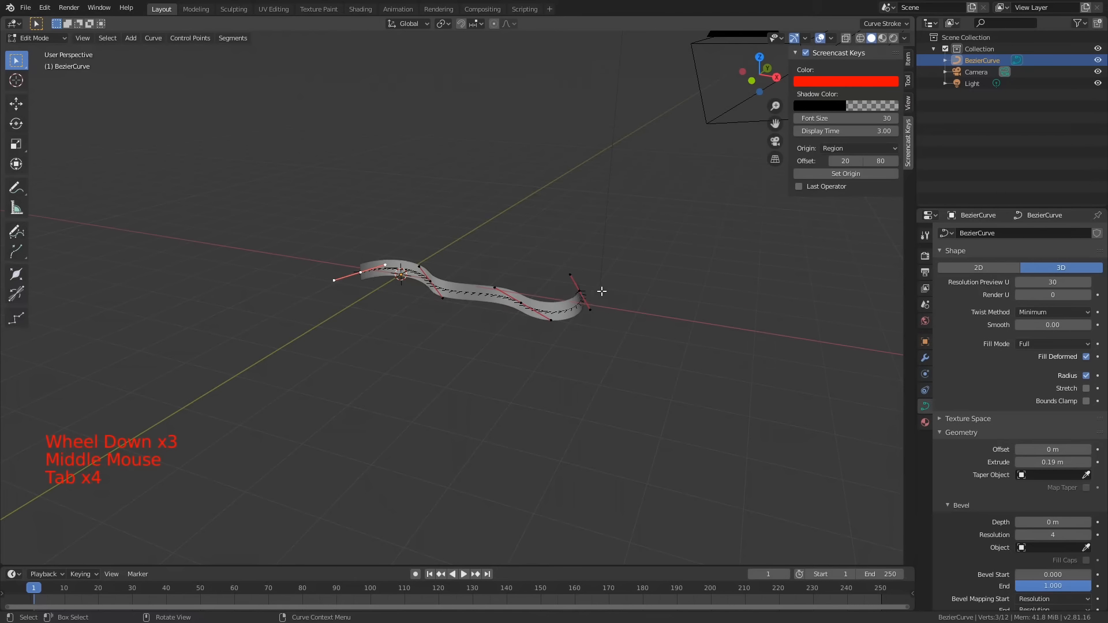
{"action": "key", "text": "Tab"}
{"action": "middle_click_drag", "start_coordinate": [580, 296], "coordinate": [562, 306], "text": "alt"}
In top view, extrude a control point from the curve's +X end and rotate it to arch over and down.
{"action": "key", "text": "Tab"}
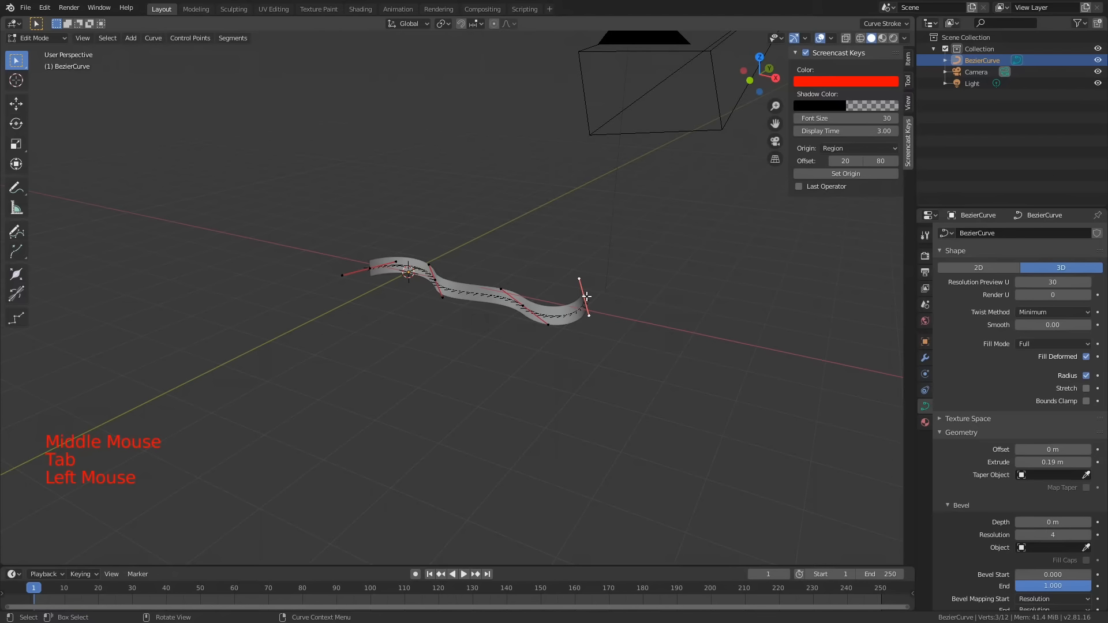
{"action": "key", "text": "KP_7"}
{"action": "key", "text": "e"}
{"action": "left_click", "coordinate": [632, 177]}
{"action": "key", "text": "r"}
{"action": "left_click", "coordinate": [654, 241]}
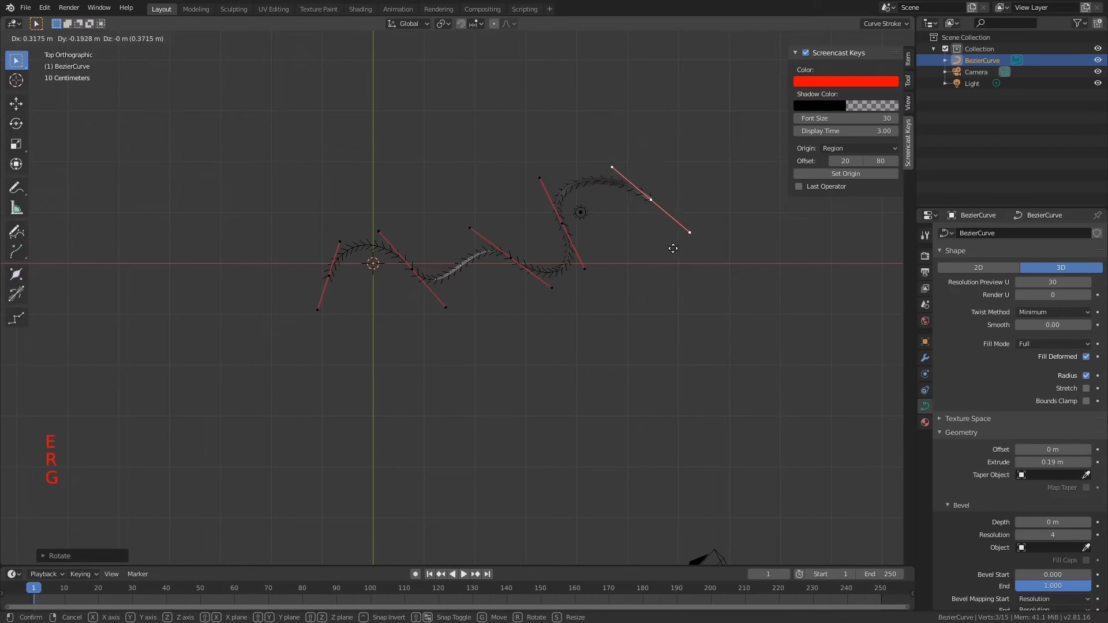
{"action": "key", "text": "g"}
{"action": "left_click", "coordinate": [702, 259]}
Extrude two more control points toward -Y and rotate them so the ribbon turns back toward -X.
{"action": "key", "text": "e"}
{"action": "left_click", "coordinate": [662, 311]}
{"action": "left_click_drag", "start_coordinate": [648, 320], "coordinate": [716, 291]}
{"action": "key", "text": "e"}
{"action": "left_click", "coordinate": [779, 330]}
{"action": "key", "text": "r"}
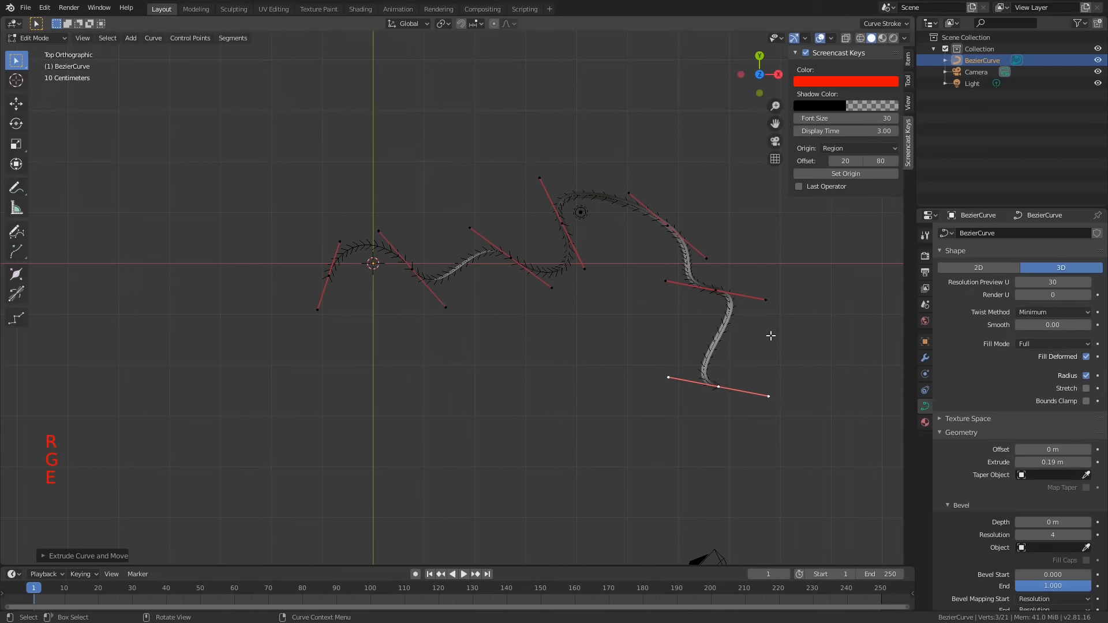
{"action": "left_click", "coordinate": [764, 413]}
{"action": "key", "text": "g"}
{"action": "left_click", "coordinate": [566, 405]}
Extrude another control point toward -X, then rotate and position it to run below the first waves.
{"action": "key", "text": "e"}
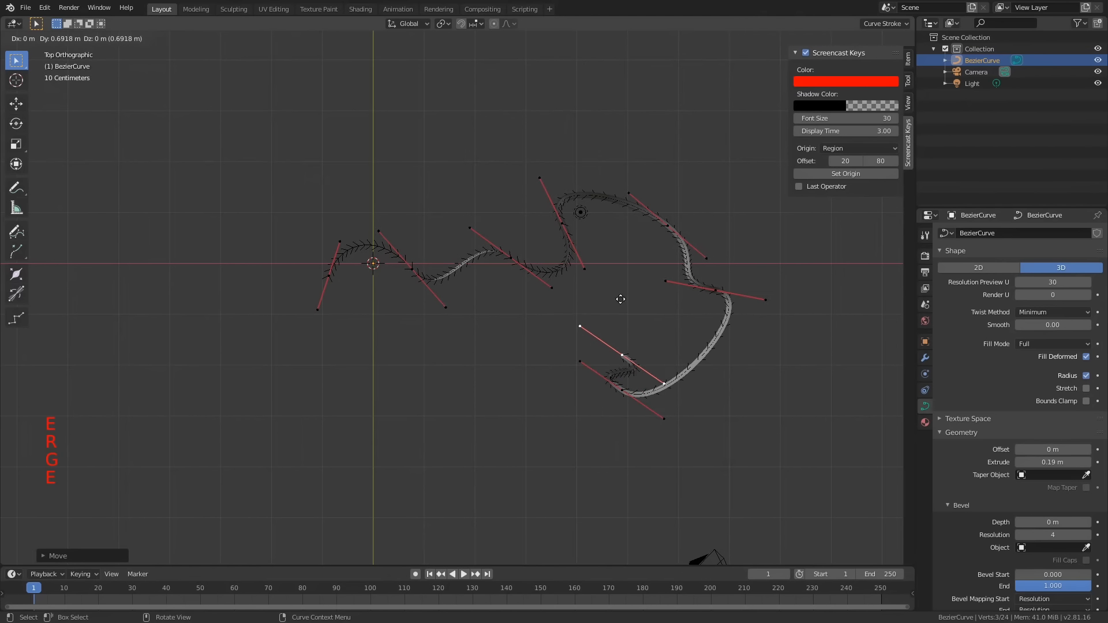
{"action": "left_click", "coordinate": [509, 285]}
{"action": "key", "text": "r"}
{"action": "left_click", "coordinate": [474, 364]}
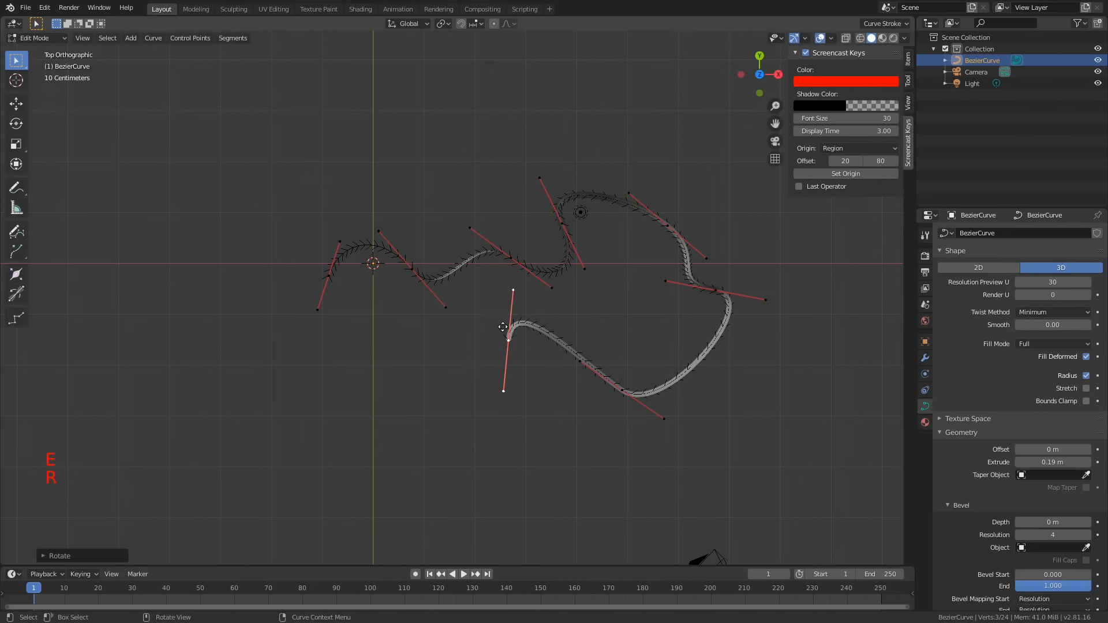
{"action": "key", "text": "g"}
{"action": "left_click", "coordinate": [464, 369]}
{"action": "key", "text": "r"}
{"action": "left_click", "coordinate": [528, 381]}
{"action": "key", "text": "g"}
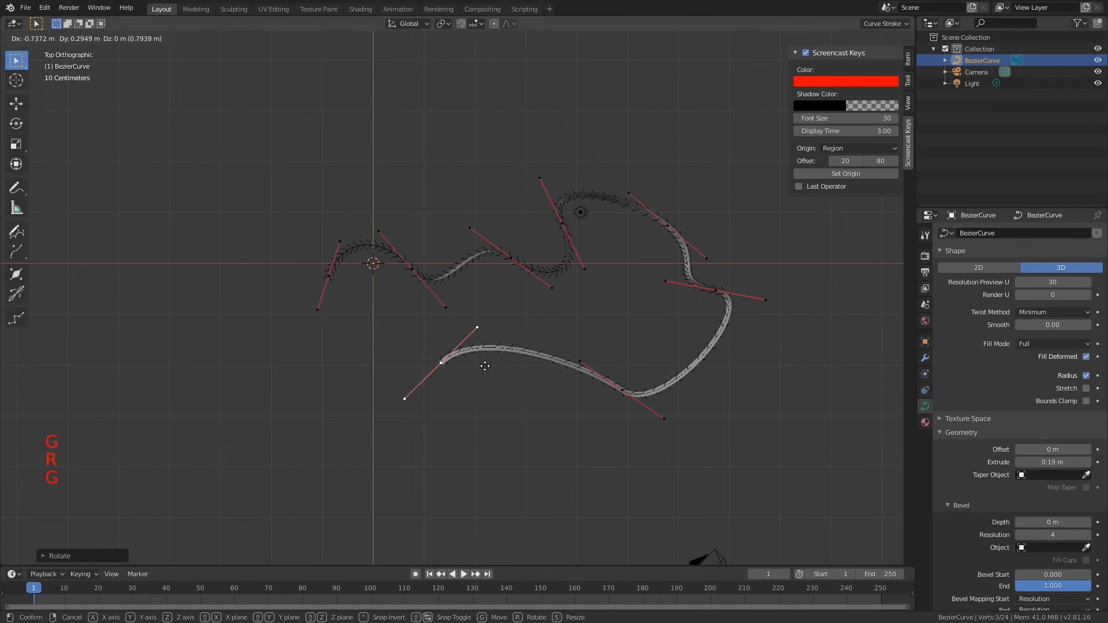
{"action": "left_click", "coordinate": [459, 363]}
Extrude a final control point toward -X, rotating and placing it below the curve's starting point.
{"action": "key", "text": "e"}
{"action": "left_click", "coordinate": [403, 398]}
{"action": "key", "text": "r"}
{"action": "left_click", "coordinate": [399, 443]}
{"action": "key", "text": "g"}
{"action": "left_click", "coordinate": [355, 397]}
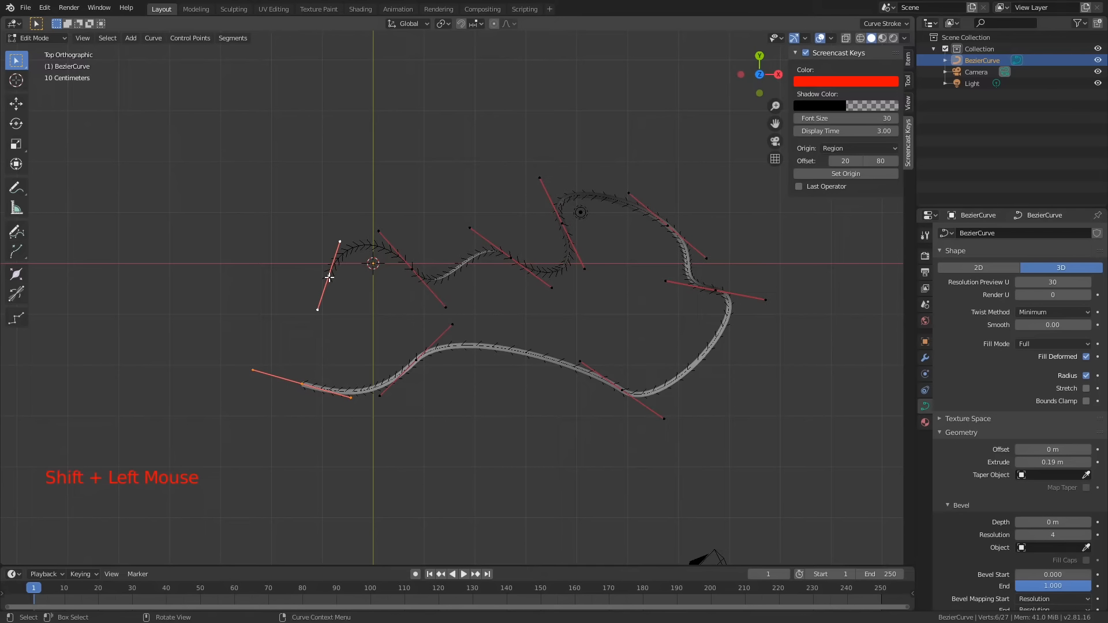
Join the curve's first and last control points with a segment to close the ribbon into a loop.
{"action": "key", "text": "f"}
{"action": "middle_click_drag", "start_coordinate": [464, 327], "coordinate": [442, 332]}
{"action": "middle_click_drag", "start_coordinate": [436, 367], "coordinate": [382, 240], "text": "alt+shift"}
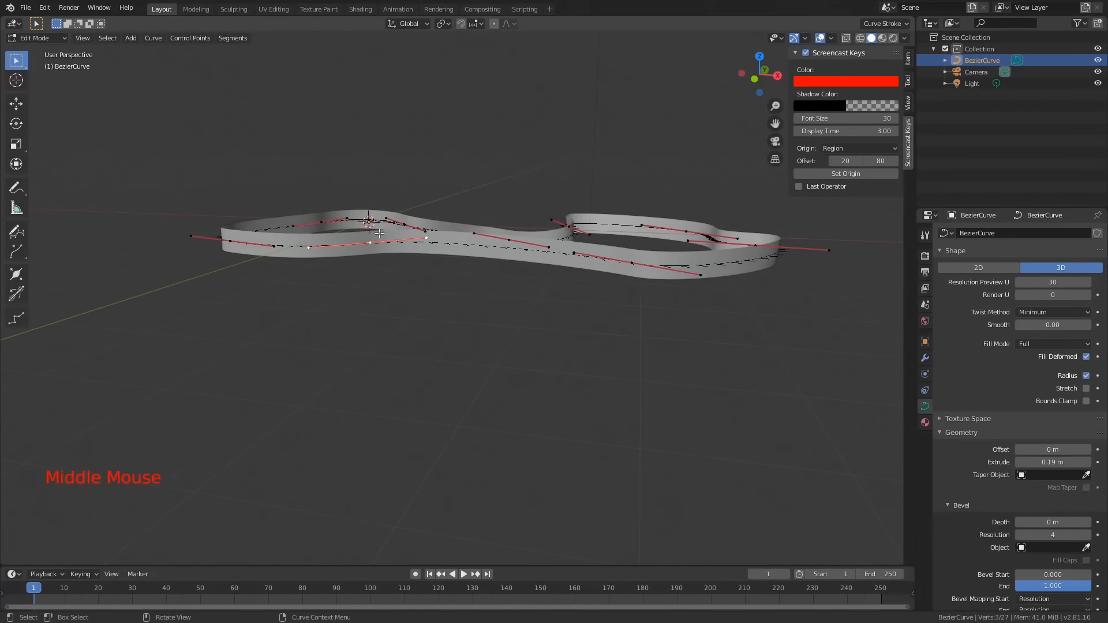
In front view, lower the selected control point on the -Y side and raise the first wave's control point opposite.
{"action": "key", "text": "KP_1"}
{"action": "key", "text": "f"}
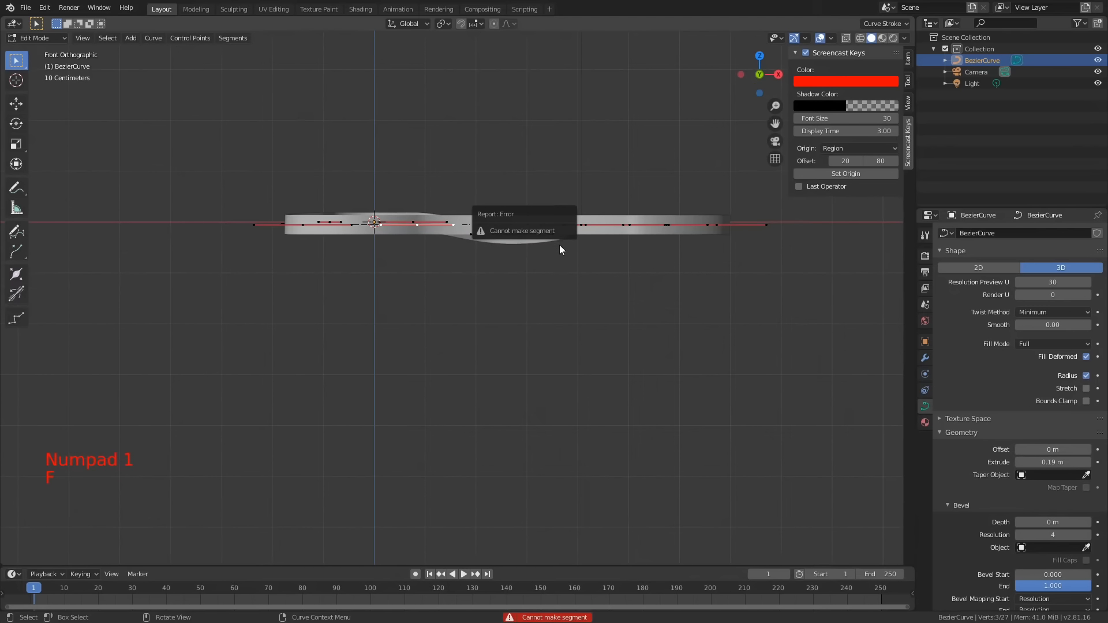
{"action": "key", "text": "g"}
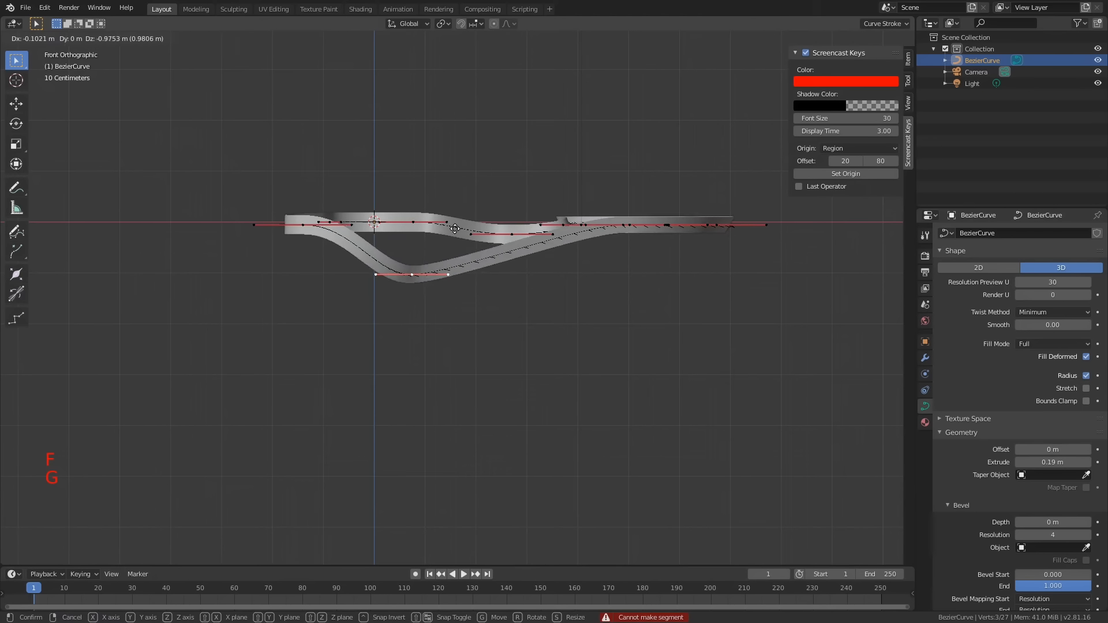
{"action": "left_click", "coordinate": [415, 223]}
{"action": "key", "text": "g"}
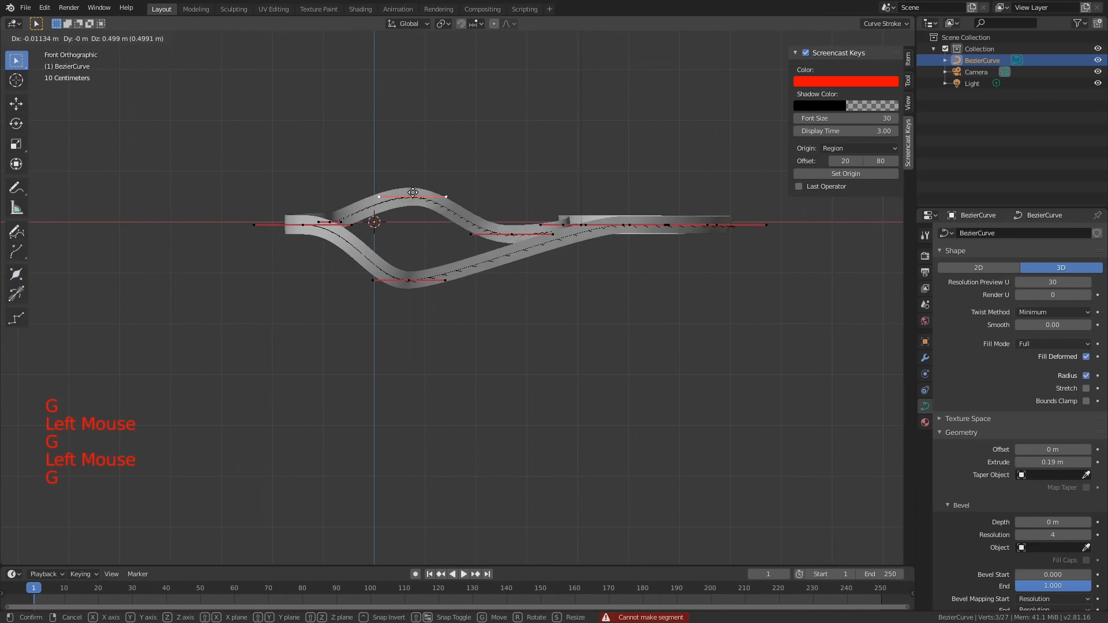
{"action": "left_click", "coordinate": [413, 177]}
Raise the next control point along the upper wave section and pull a handle near the loop's +X end downward.
{"action": "left_click", "coordinate": [523, 237]}
{"action": "key", "text": "g"}
{"action": "left_click", "coordinate": [523, 200]}
{"action": "key", "text": "g"}
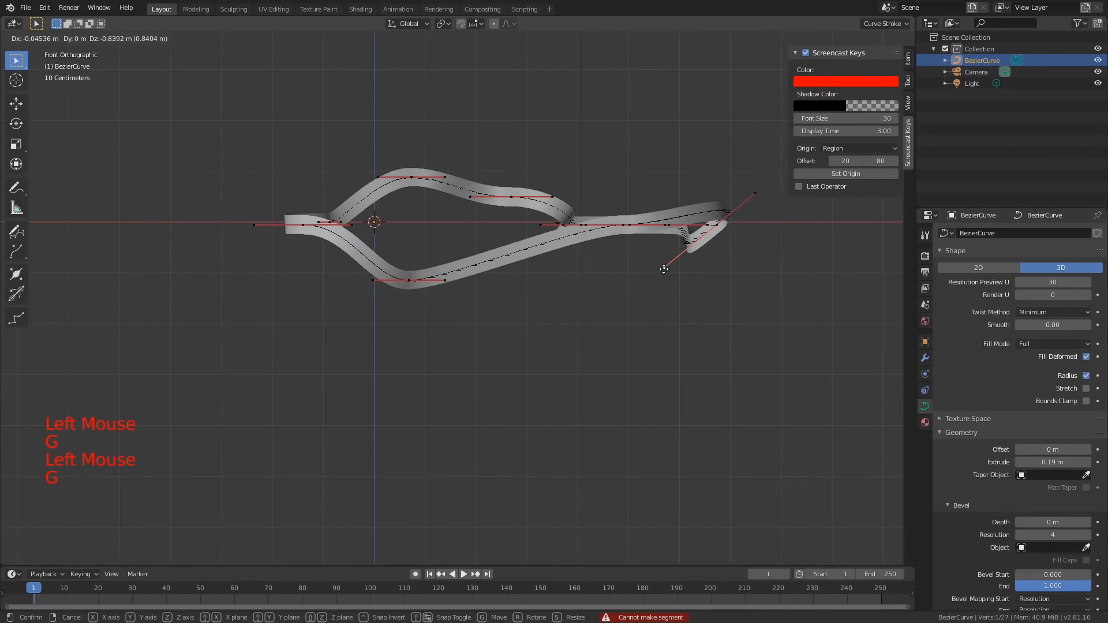
{"action": "left_click", "coordinate": [663, 265]}
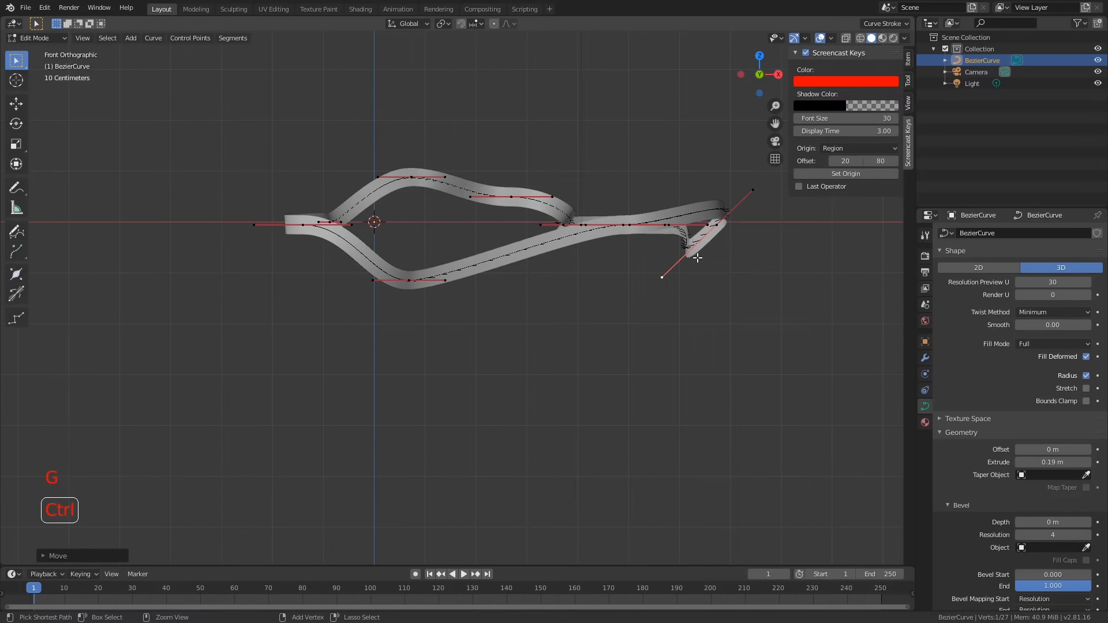
Undo the handle pull, lower the control point on the lower section near the loop's +X end, and adjust its neighbour.
{"action": "key", "text": "ctrl+z"}
{"action": "key", "text": "g"}
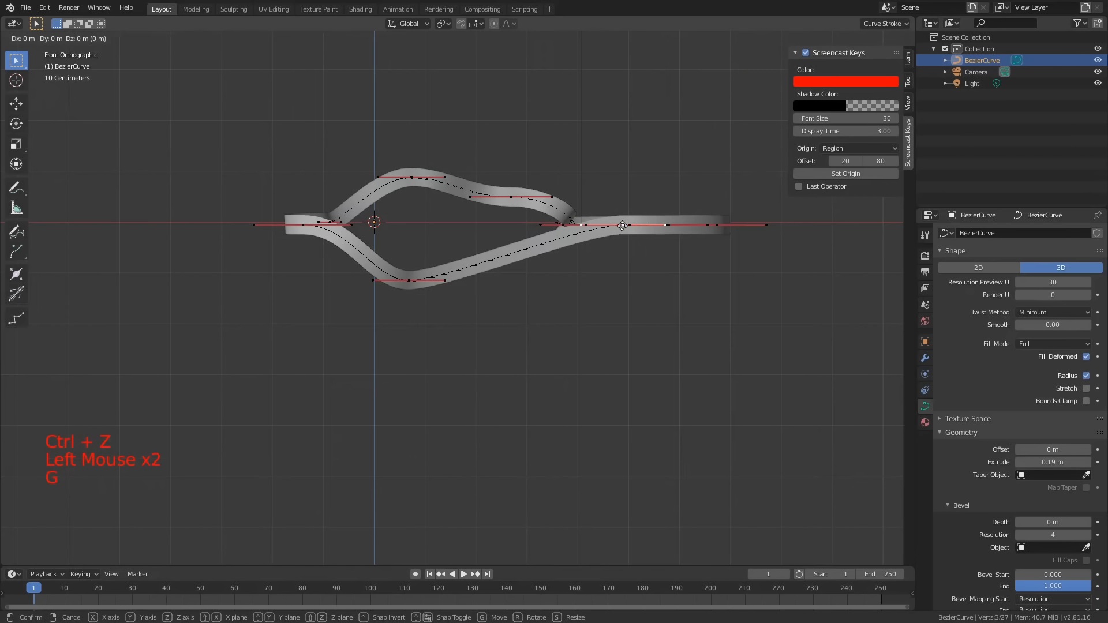
{"action": "left_click", "coordinate": [623, 249]}
{"action": "left_click", "coordinate": [670, 224]}
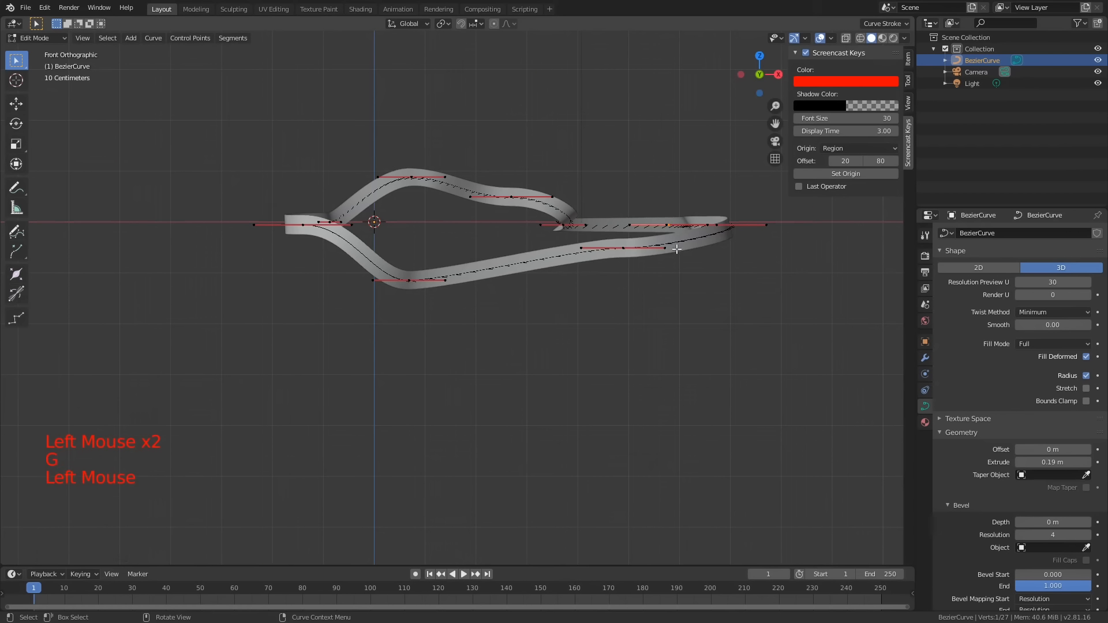
{"action": "key", "text": "g"}
{"action": "left_click", "coordinate": [662, 227]}
Tilt the selected control point on the rear wave section so the ribbon twists around it.
{"action": "middle_click_drag", "start_coordinate": [662, 228], "coordinate": [495, 322]}
{"action": "key", "text": "Tab"}
{"action": "key", "text": "Tab"}
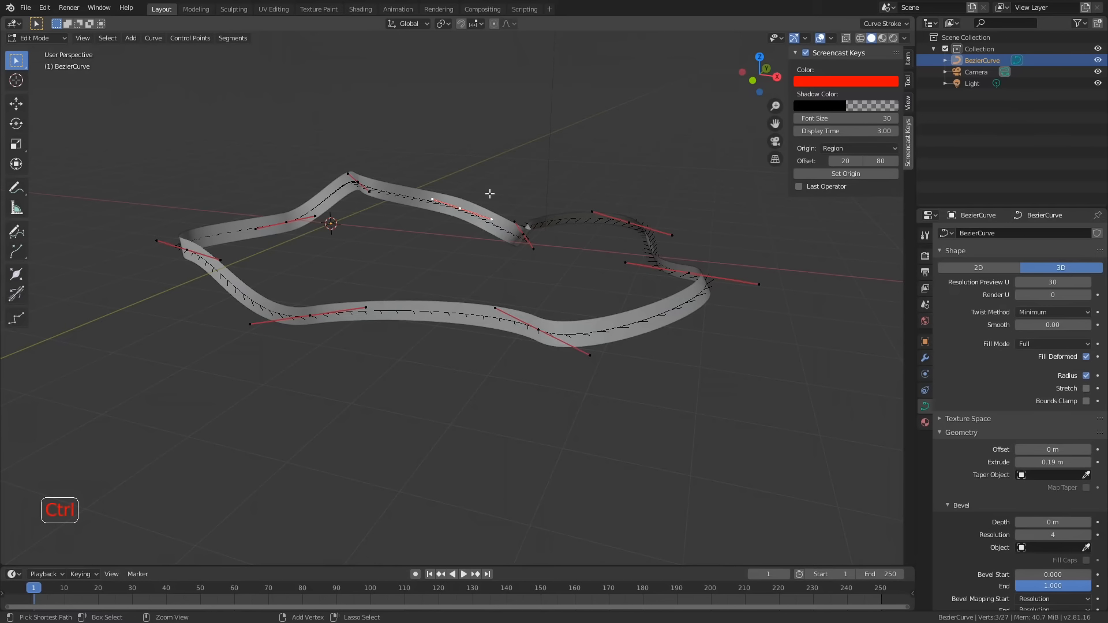
{"action": "key", "text": "ctrl+t"}
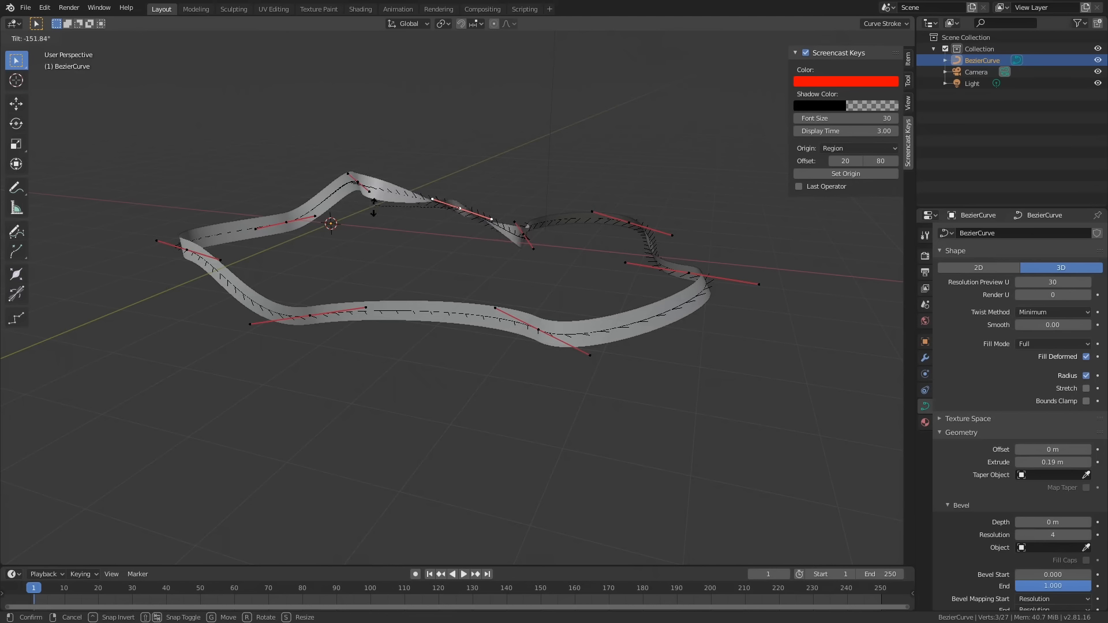
{"action": "left_click", "coordinate": [463, 189]}
Move and rotate the control point on the rear bend near the loop's +X end to reshape that curve.
{"action": "left_click", "coordinate": [631, 222]}
{"action": "key", "text": "g"}
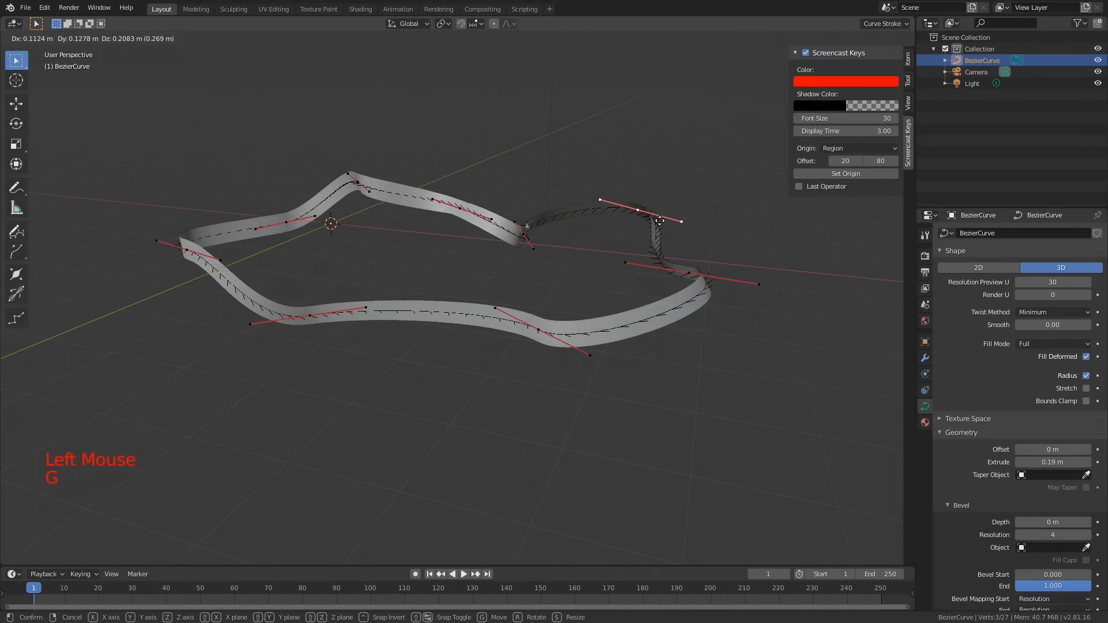
{"action": "left_click", "coordinate": [690, 241]}
{"action": "key", "text": "r"}
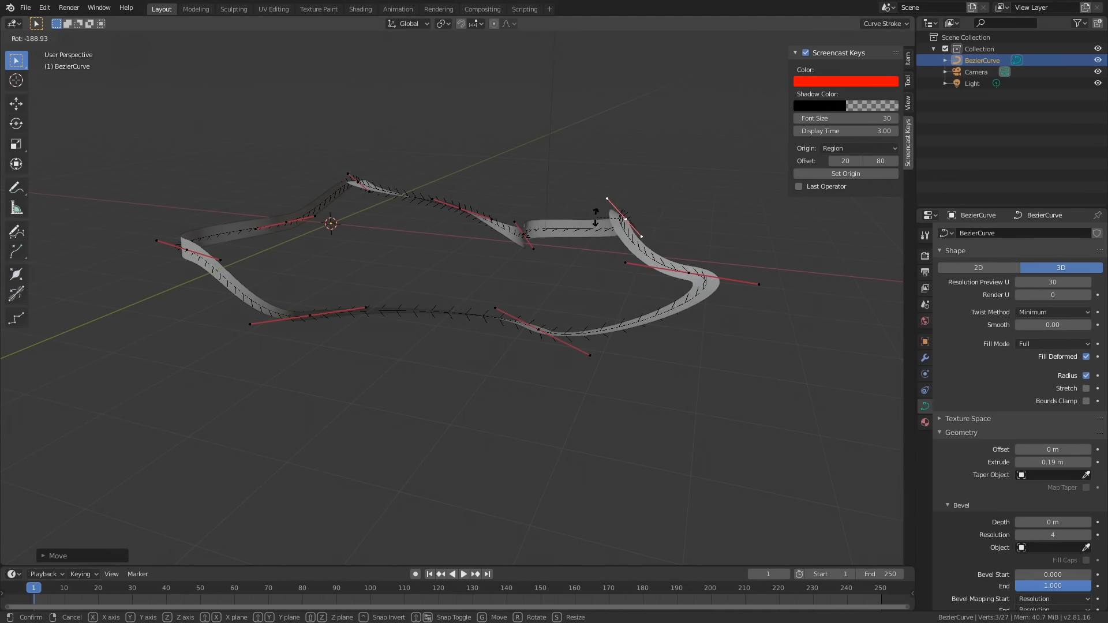
{"action": "left_click", "coordinate": [648, 239]}
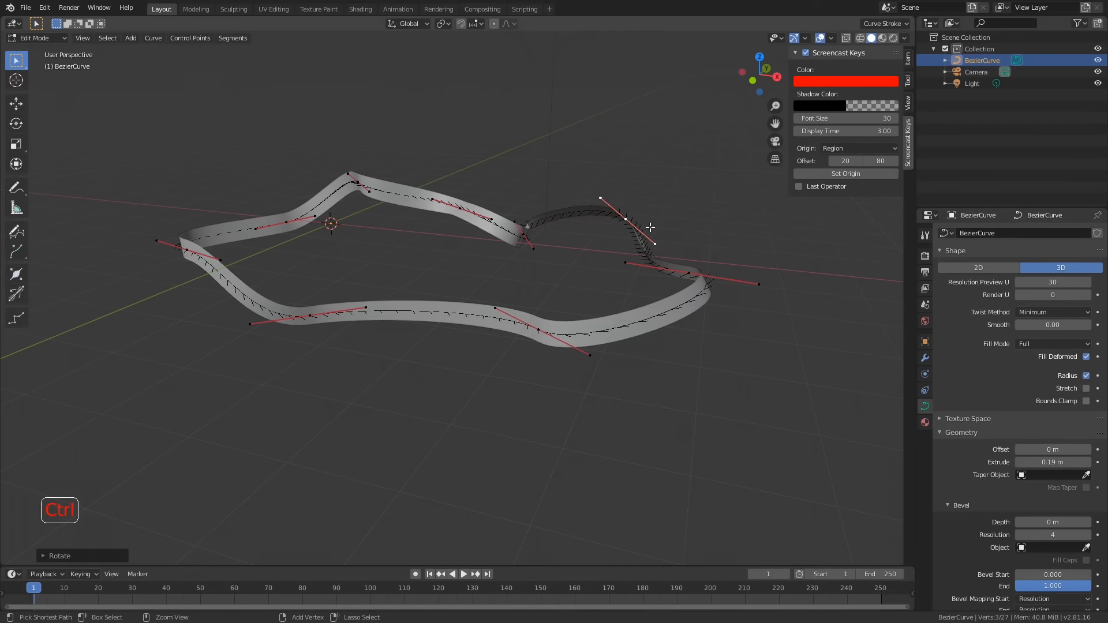
Tilt the rear bend's control point, the first peak's control point and the one beside it toward -X, and leave Edit Mode.
{"action": "key", "text": "ctrl+t"}
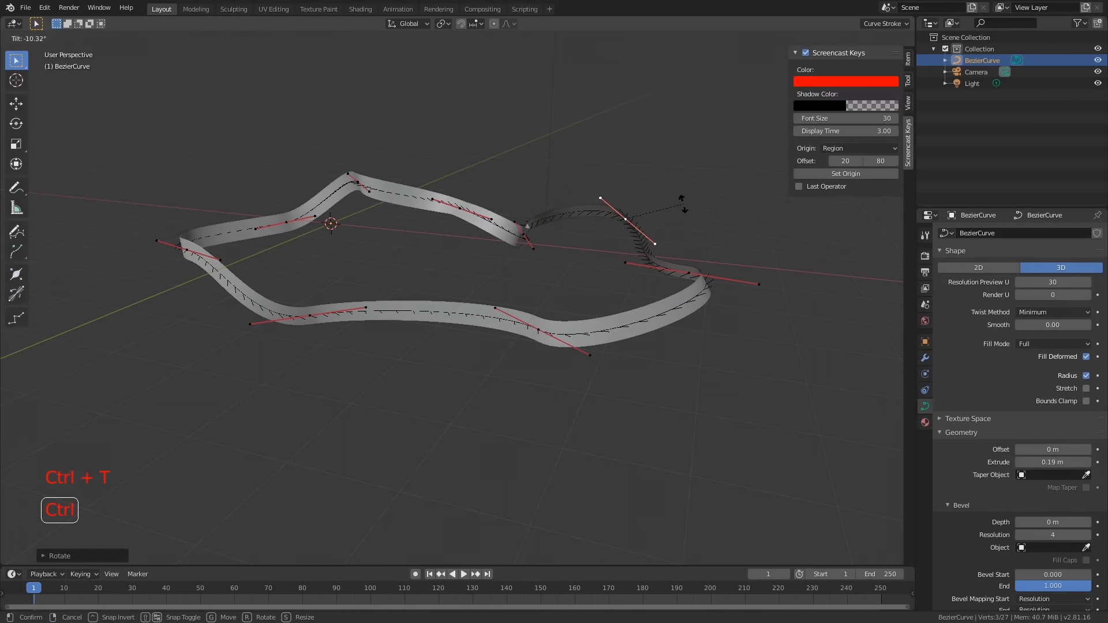
{"action": "left_click", "coordinate": [629, 198]}
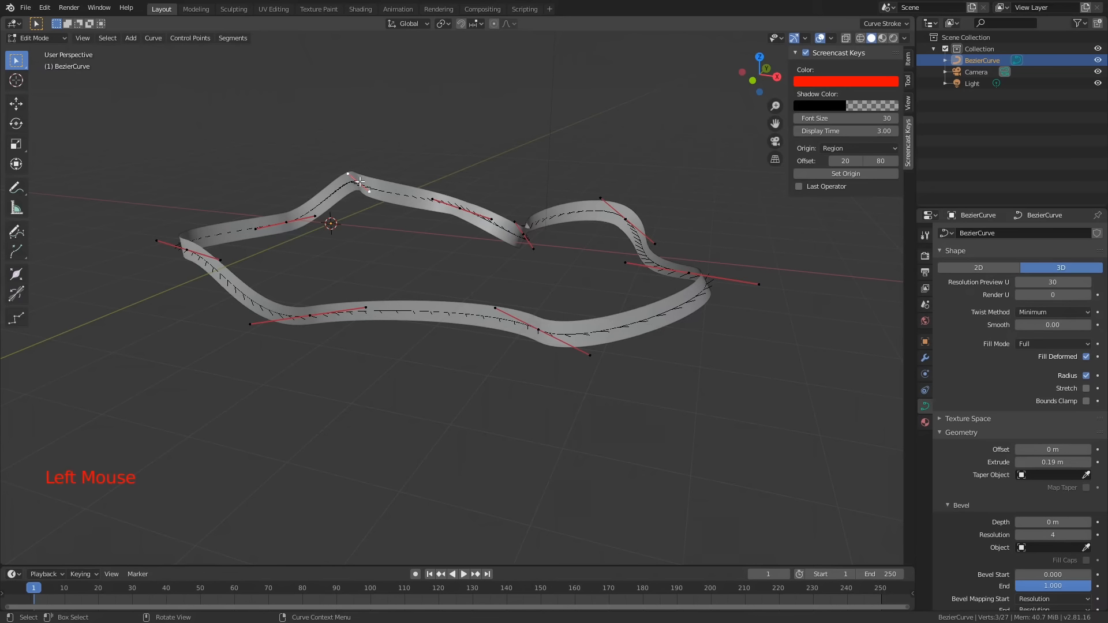
{"action": "key", "text": "ctrl+t"}
{"action": "left_click", "coordinate": [419, 184]}
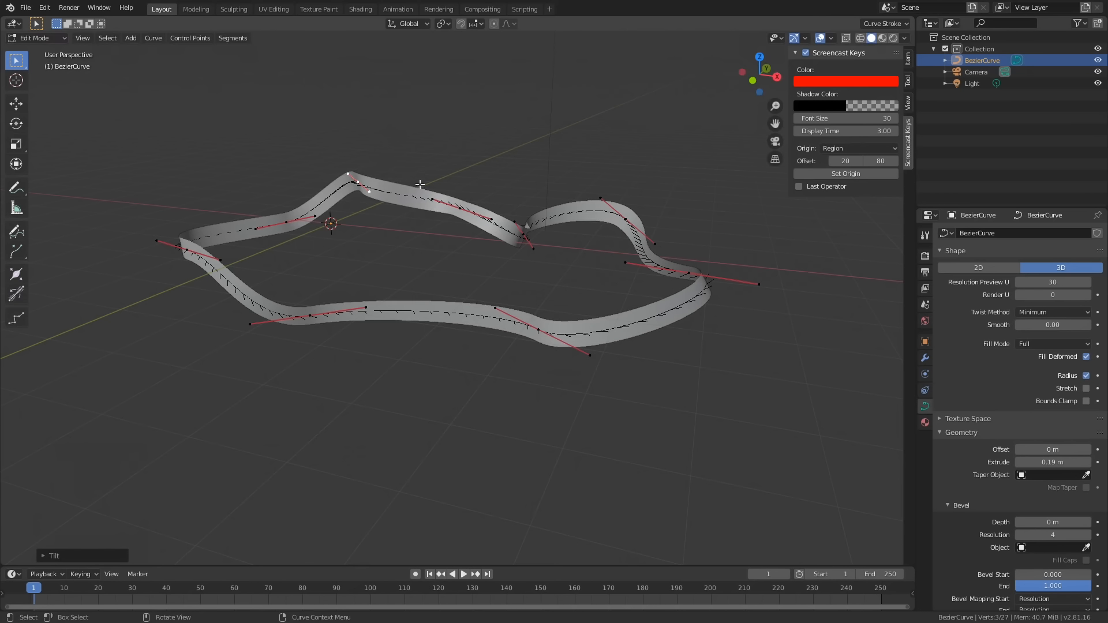
{"action": "left_click", "coordinate": [285, 220]}
{"action": "key", "text": "ctrl+t"}
{"action": "left_click", "coordinate": [351, 248]}
{"action": "middle_click_drag", "start_coordinate": [351, 249], "coordinate": [502, 270]}
{"action": "key", "text": "Tab"}
Clear the camera's rotation and rotate it 90° around the global X axis.
{"action": "scroll", "coordinate": [467, 241], "scroll_direction": "down", "scroll_amount": 2}
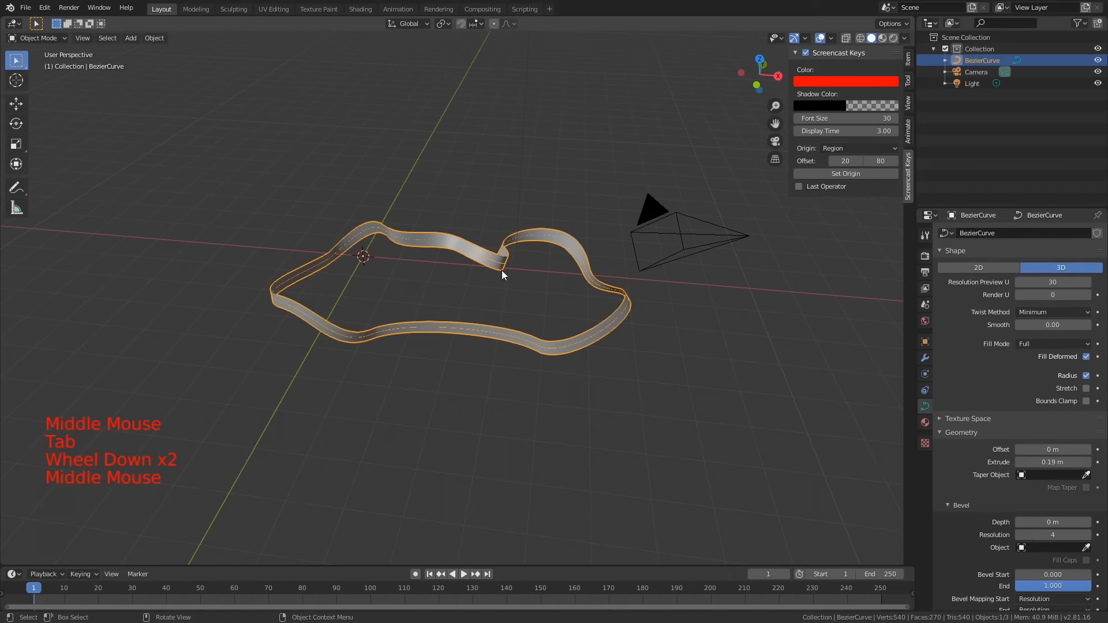
{"action": "middle_click_drag", "start_coordinate": [541, 284], "coordinate": [381, 237]}
{"action": "scroll", "coordinate": [358, 200], "scroll_direction": "down", "scroll_amount": 2}
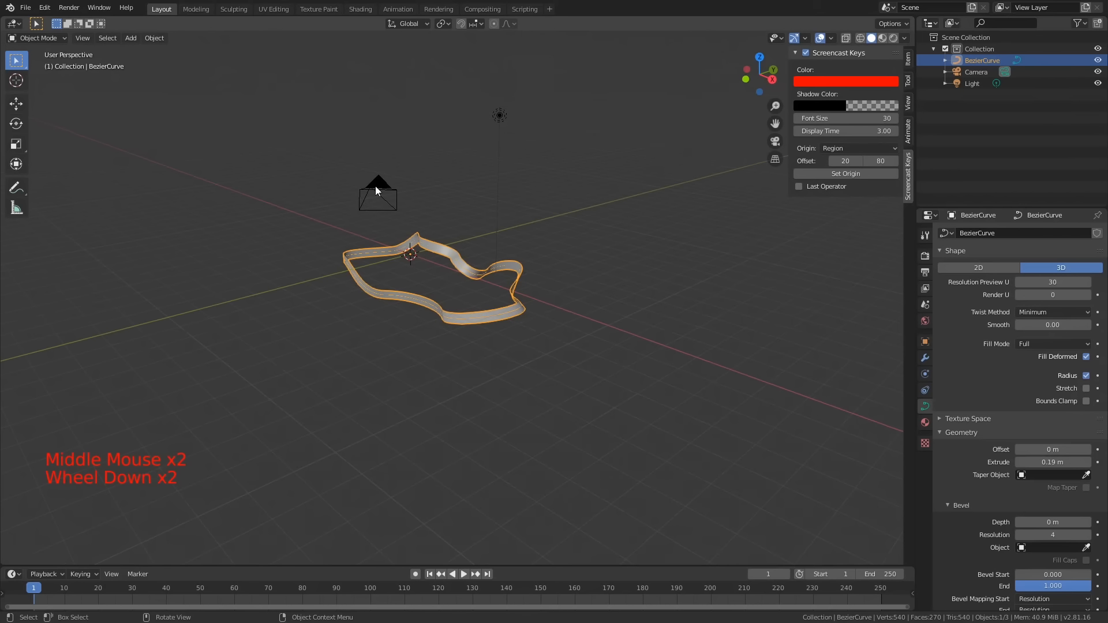
{"action": "left_click", "coordinate": [375, 185]}
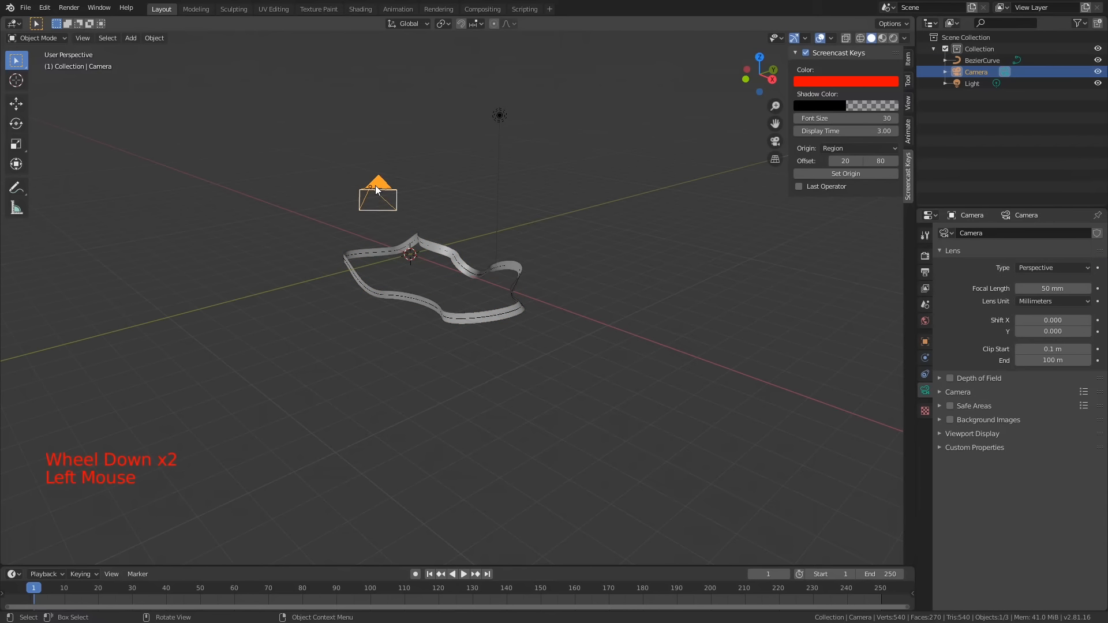
{"action": "key", "text": "alt+r"}
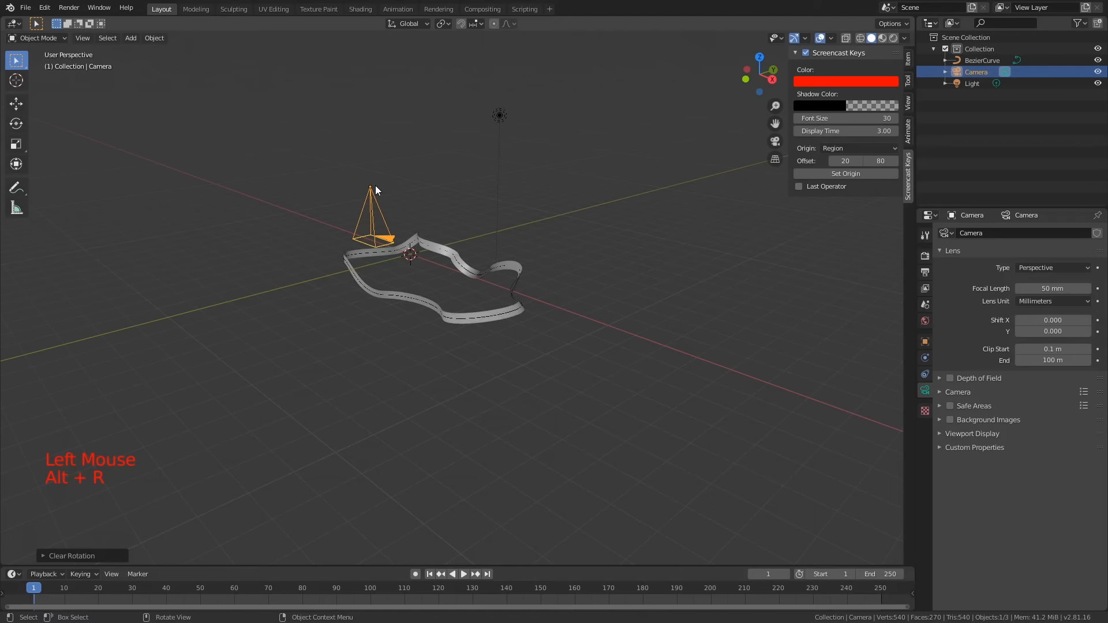
{"action": "type", "text": "rx90"}
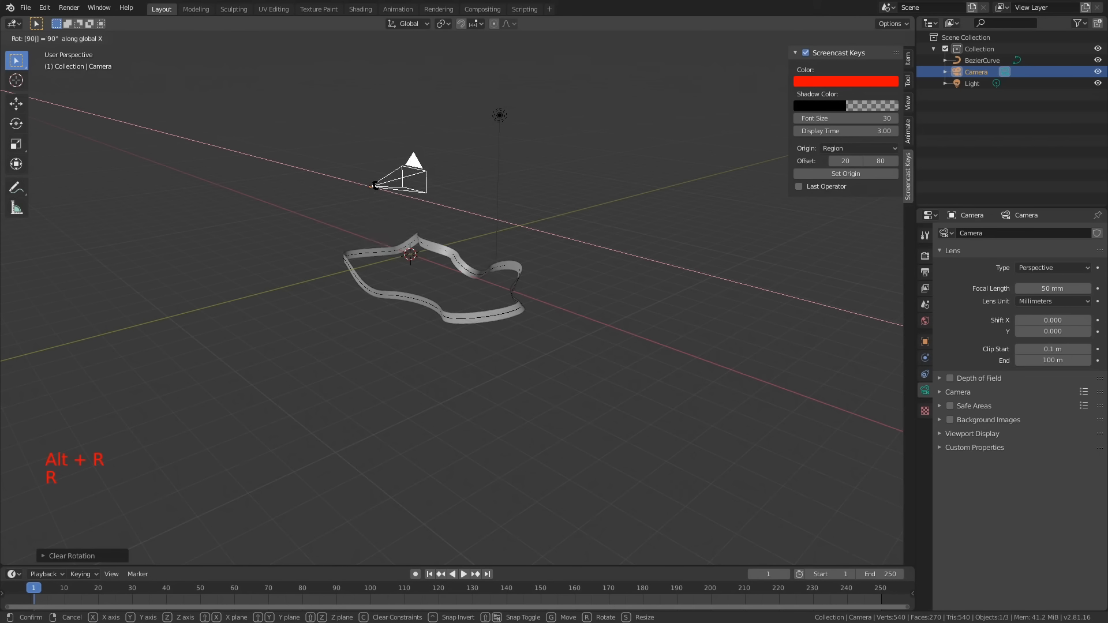
{"action": "key", "text": "Return"}
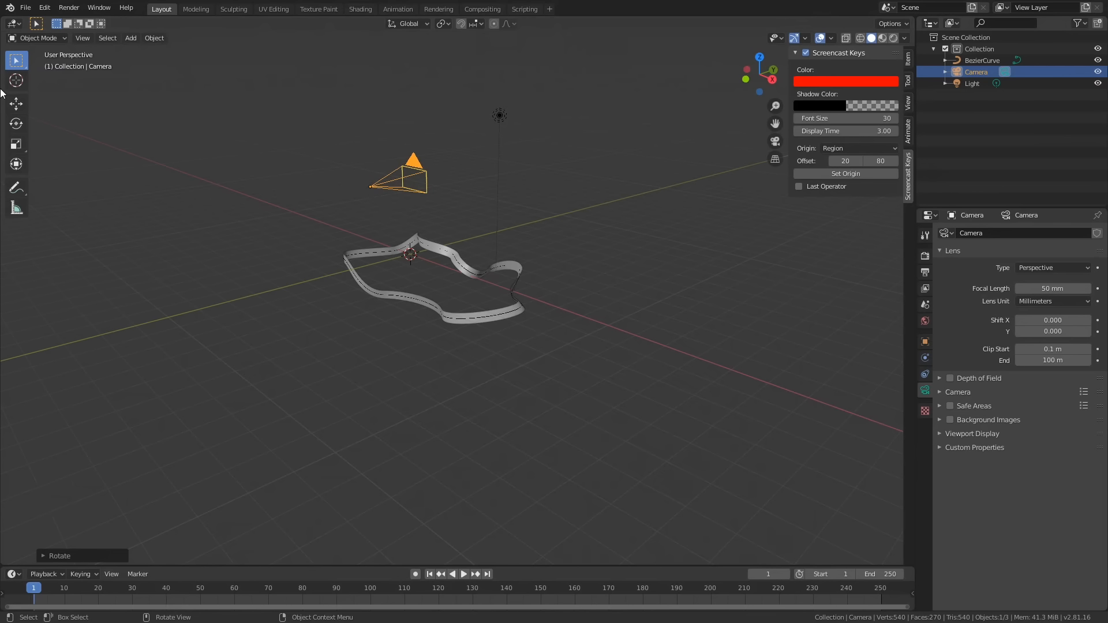
Lower the camera and move it toward -X, to about X 0.79 m and Z 0.79 m.
{"action": "left_click", "coordinate": [19, 105]}
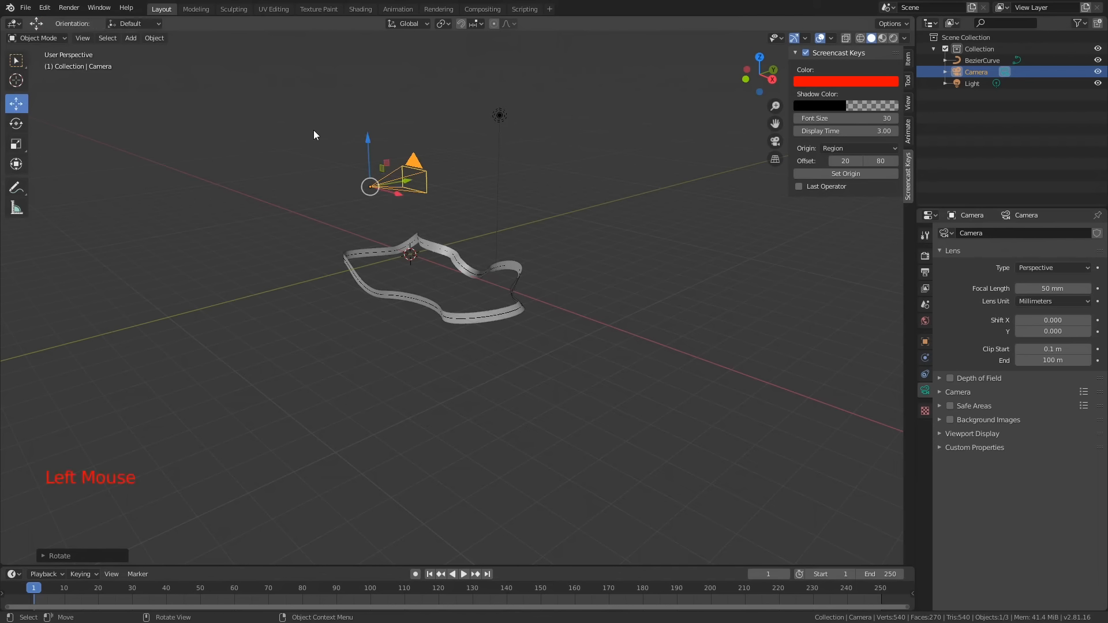
{"action": "left_click_drag", "start_coordinate": [363, 142], "coordinate": [375, 296]}
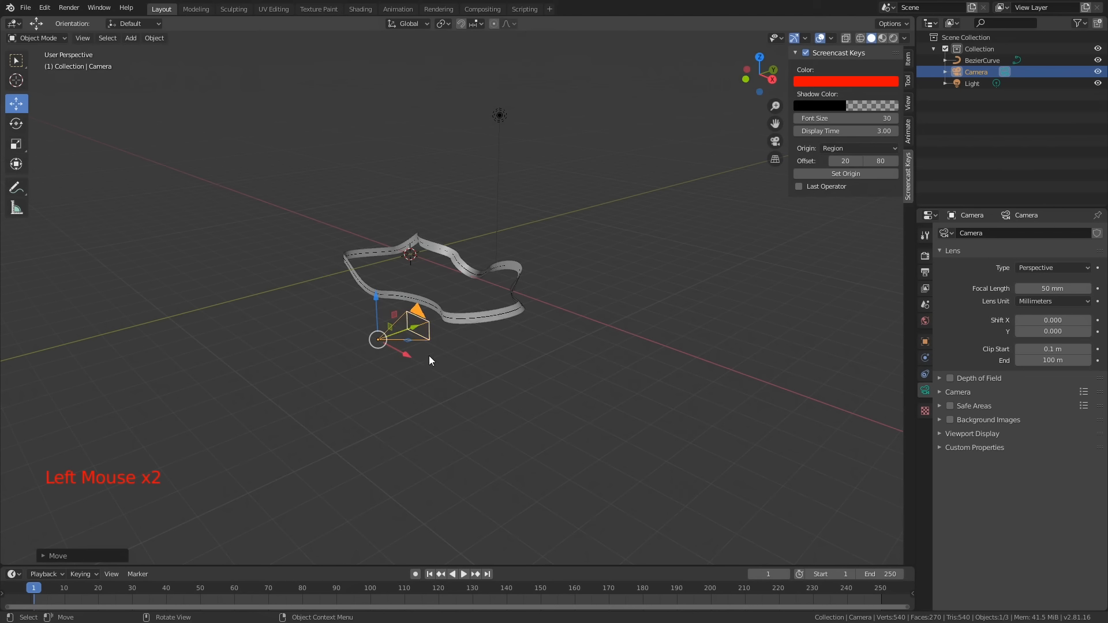
{"action": "left_click_drag", "start_coordinate": [408, 358], "coordinate": [286, 328]}
Split the 3D viewport into two side-by-side views and show the camera view in the new one.
{"action": "middle_click_drag", "start_coordinate": [286, 327], "coordinate": [490, 334]}
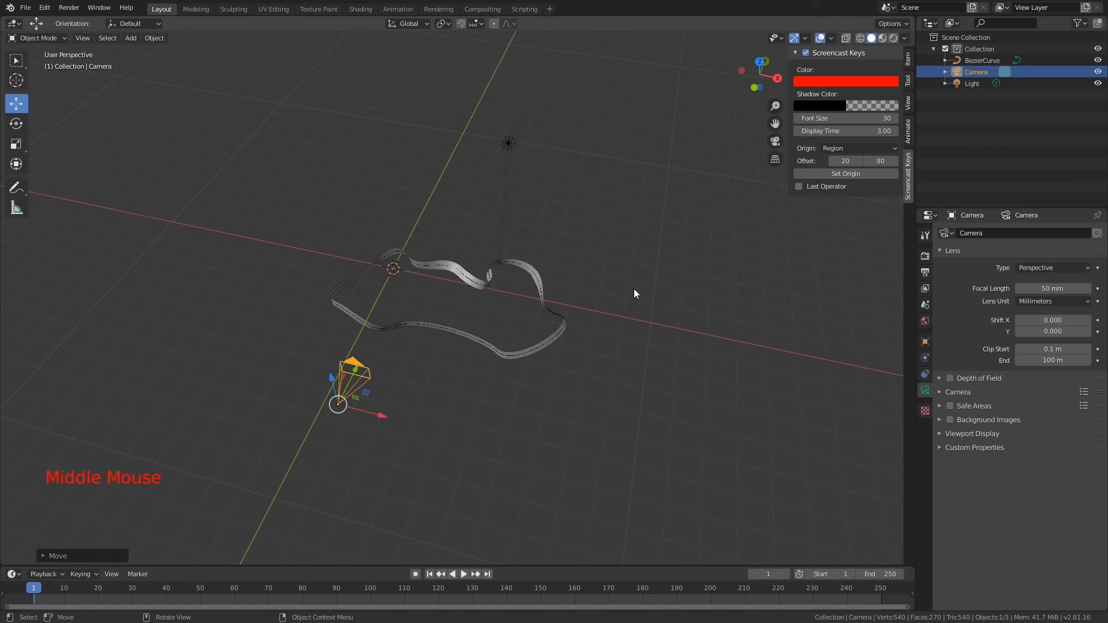
{"action": "left_click_drag", "start_coordinate": [914, 19], "coordinate": [447, 259]}
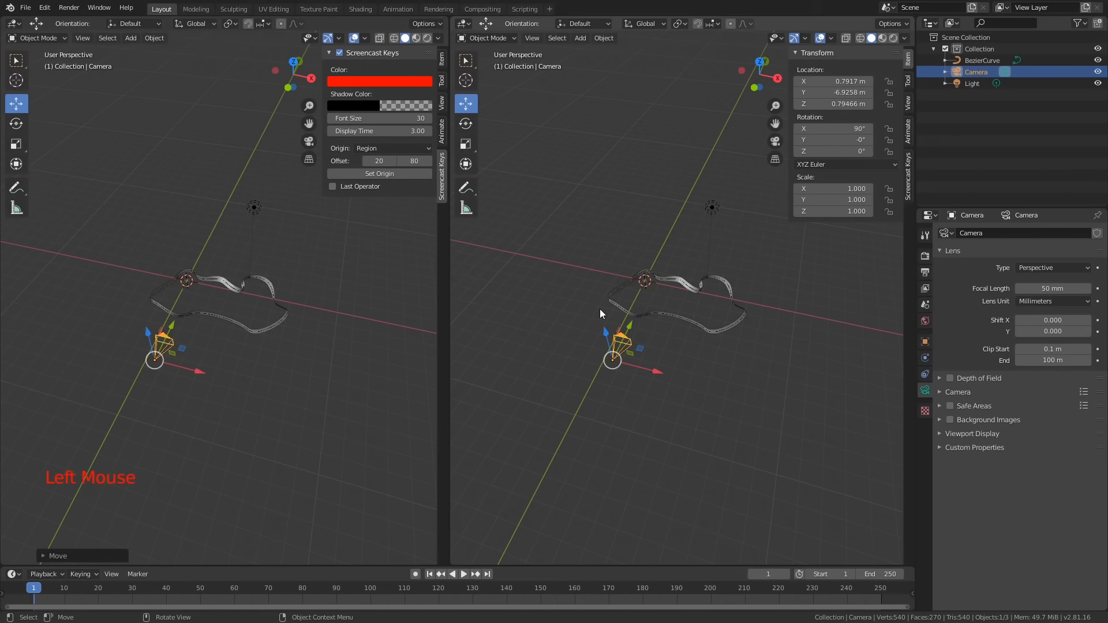
{"action": "key", "text": "KP_0"}
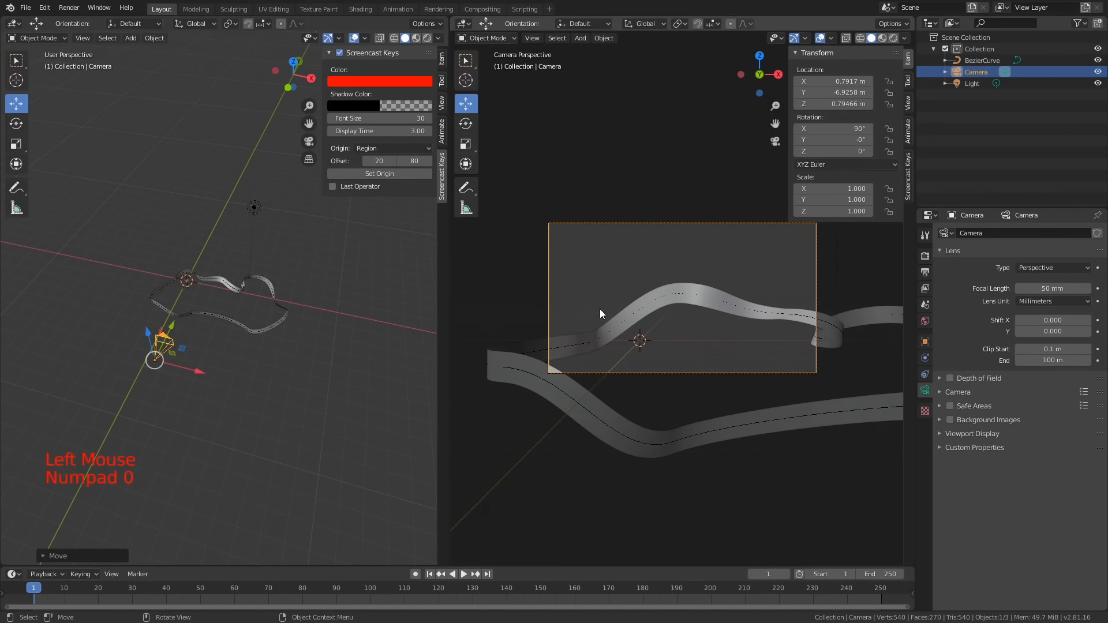
In top view, rotate the ribbon curve to about 61° around Z and move it to about X -1.81 m, Y 3.82 m.
{"action": "left_click", "coordinate": [218, 315]}
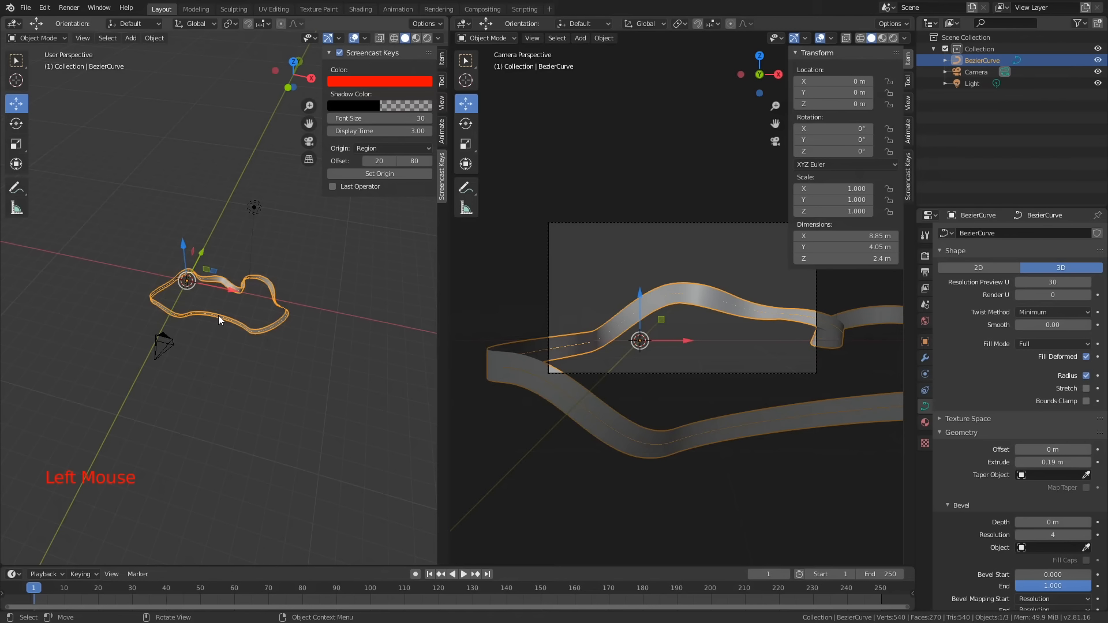
{"action": "key", "text": "KP_7"}
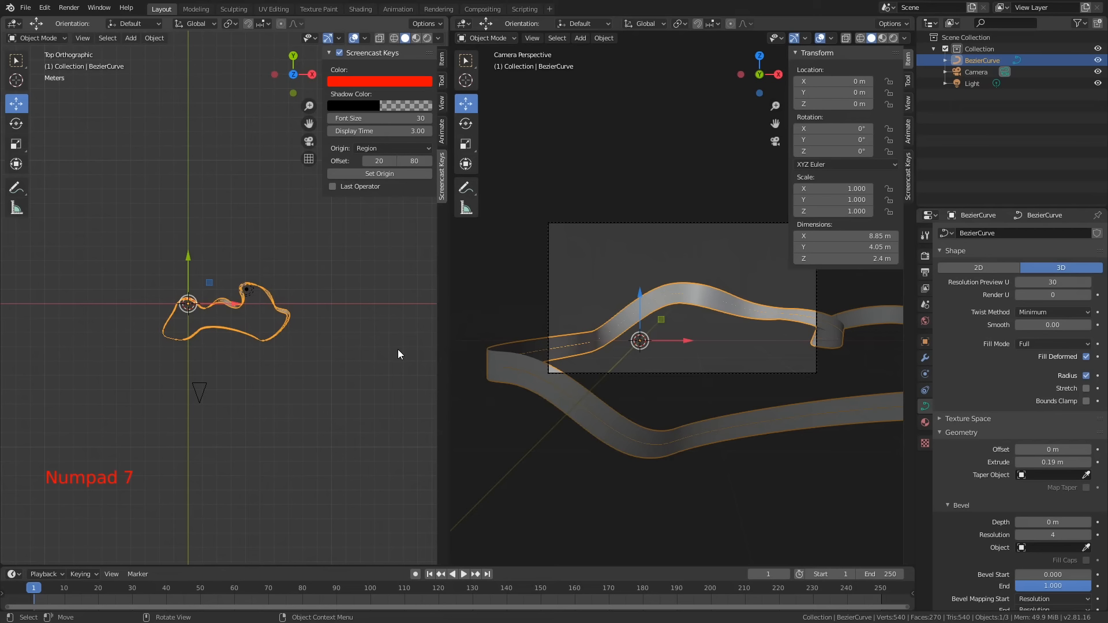
{"action": "key", "text": "r"}
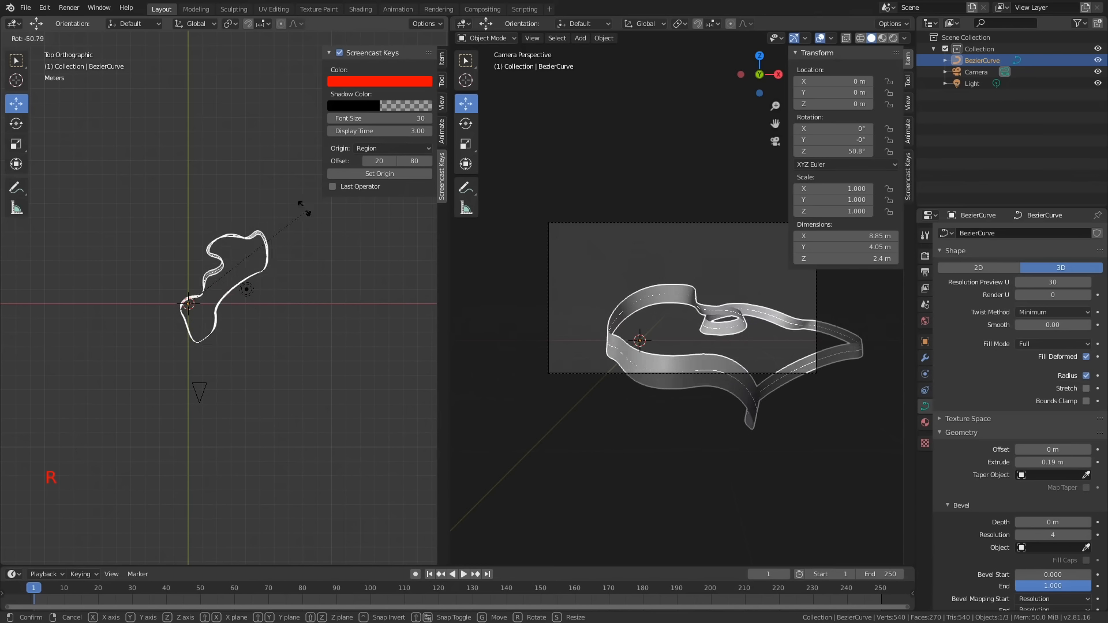
{"action": "left_click", "coordinate": [292, 205]}
{"action": "key", "text": "g"}
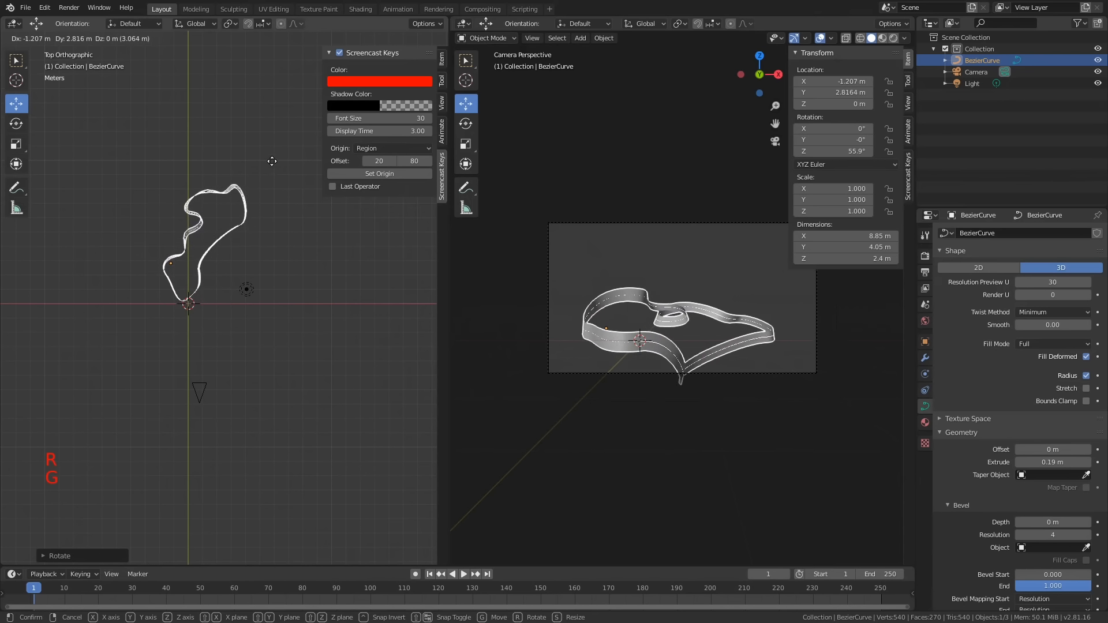
{"action": "left_click", "coordinate": [279, 193]}
{"action": "key", "text": "g"}
{"action": "left_click", "coordinate": [279, 174]}
{"action": "key", "text": "r"}
{"action": "left_click", "coordinate": [266, 165]}
{"action": "key", "text": "g"}
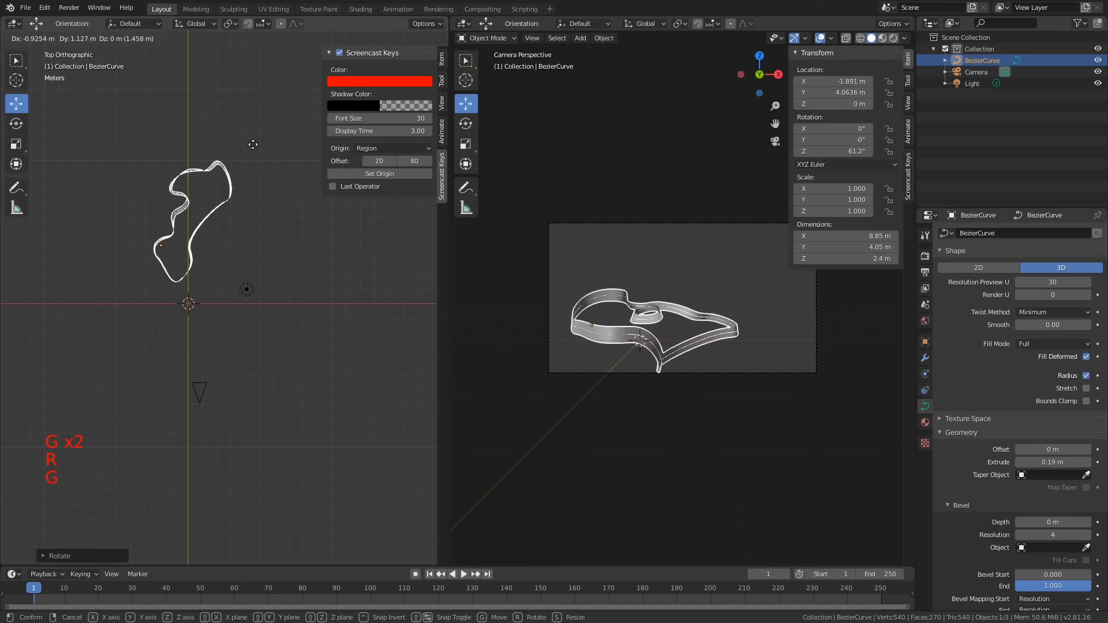
{"action": "left_click", "coordinate": [254, 148]}
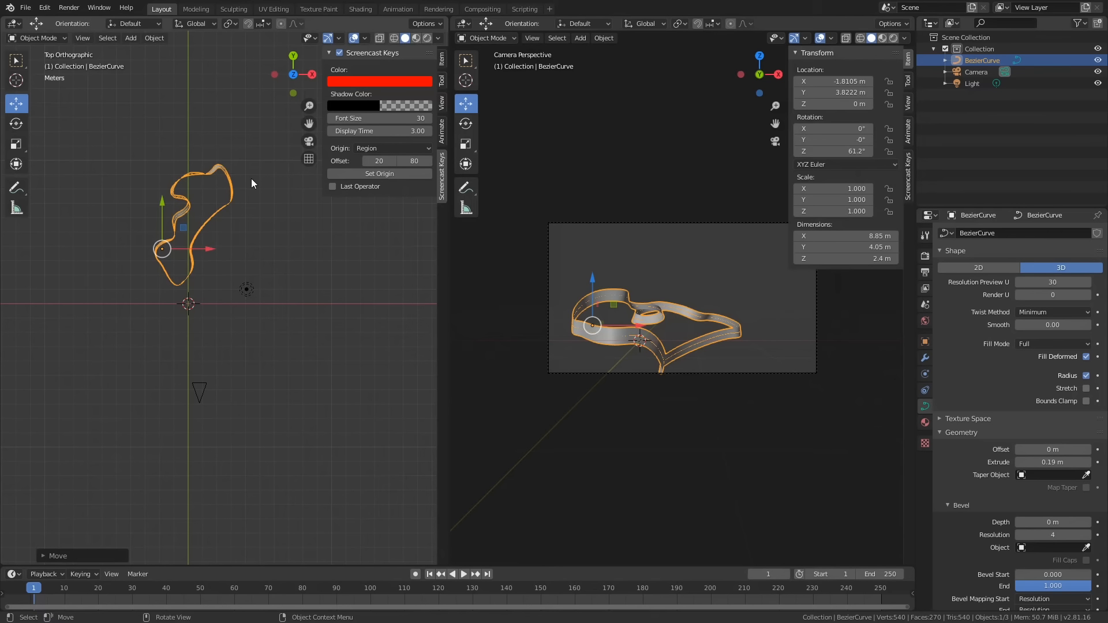
In front view, duplicate the ribbon and place the copy above the original at about X -0.84 m, Z 2.01 m.
{"action": "key", "text": "KP_1"}
{"action": "key", "text": "shift"}
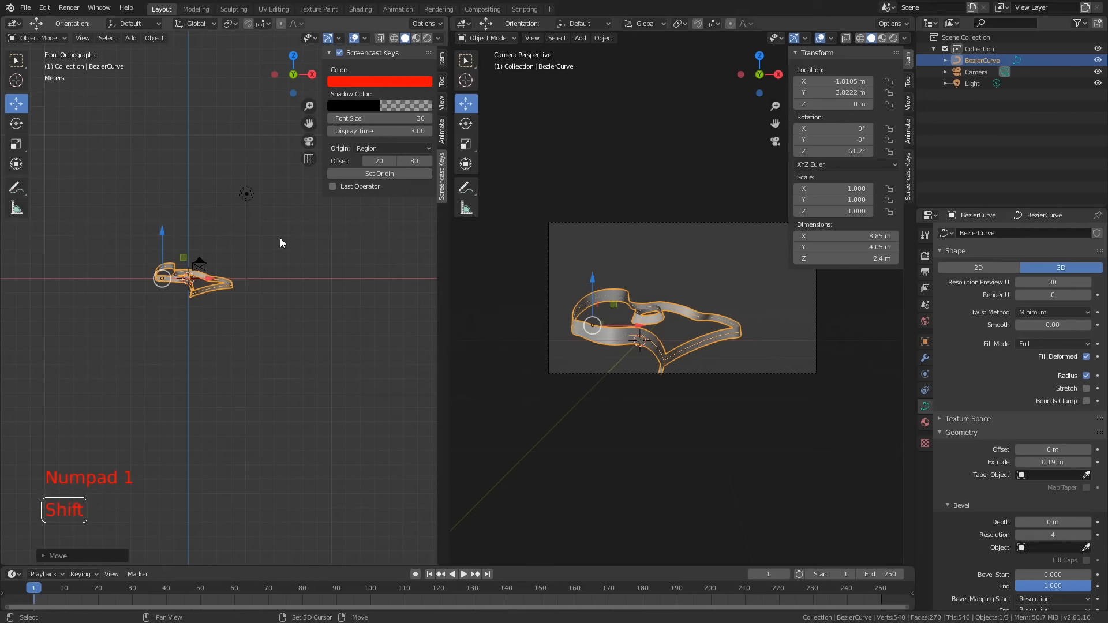
{"action": "key", "text": "shift+d"}
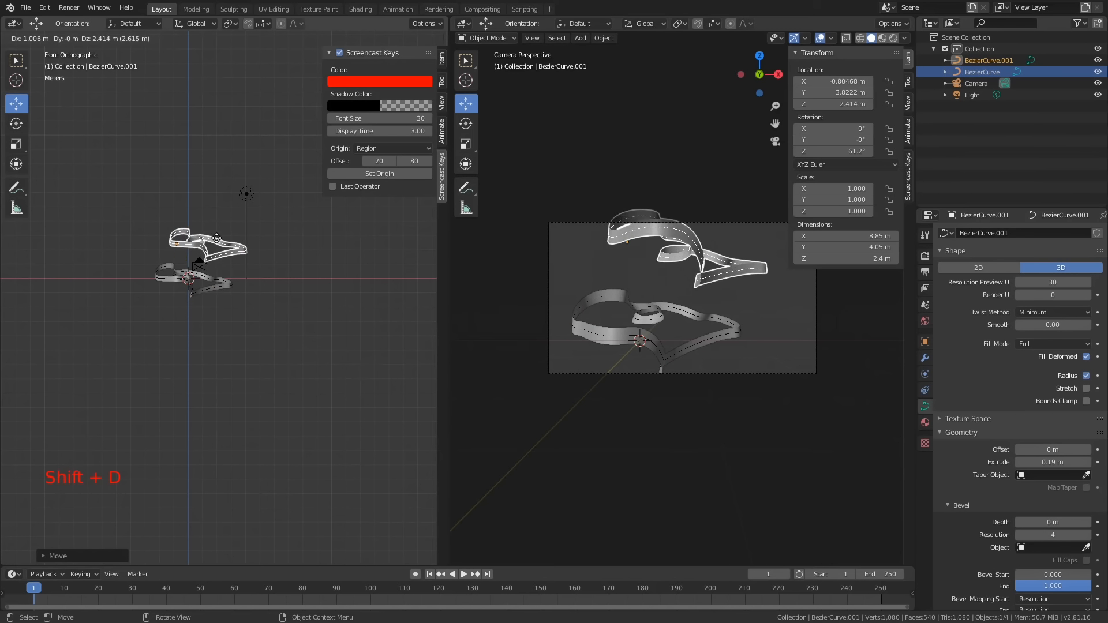
{"action": "left_click", "coordinate": [214, 249]}
In top view, rotate the copy to about -52° around Z and move it to about X -2.05 m, Y 6.12 m.
{"action": "key", "text": "KP_7"}
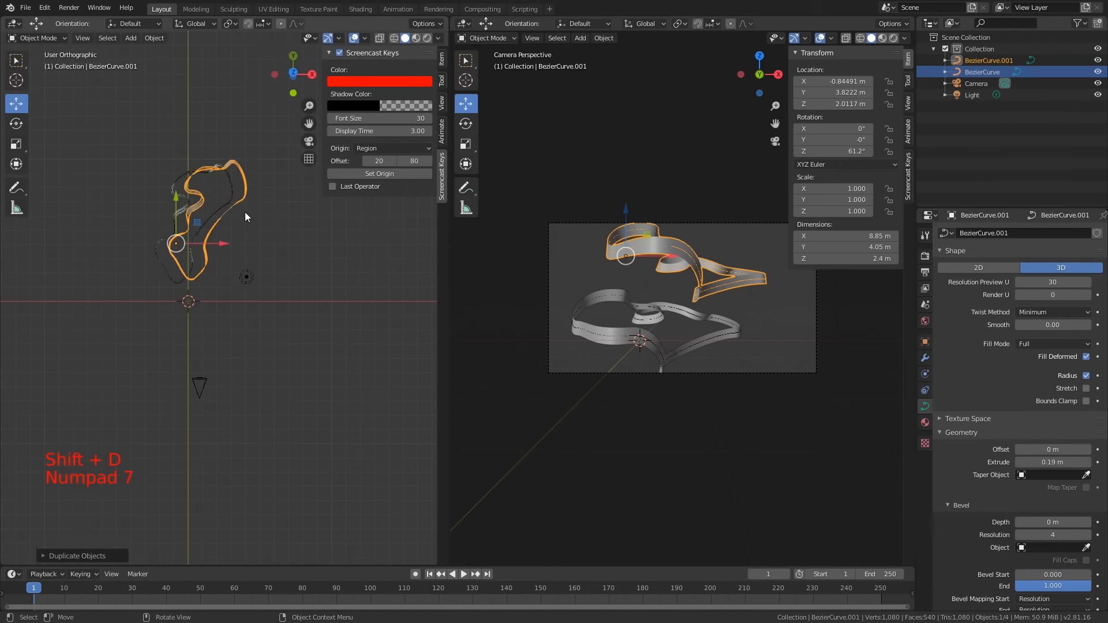
{"action": "key", "text": "r"}
{"action": "left_click", "coordinate": [220, 349]}
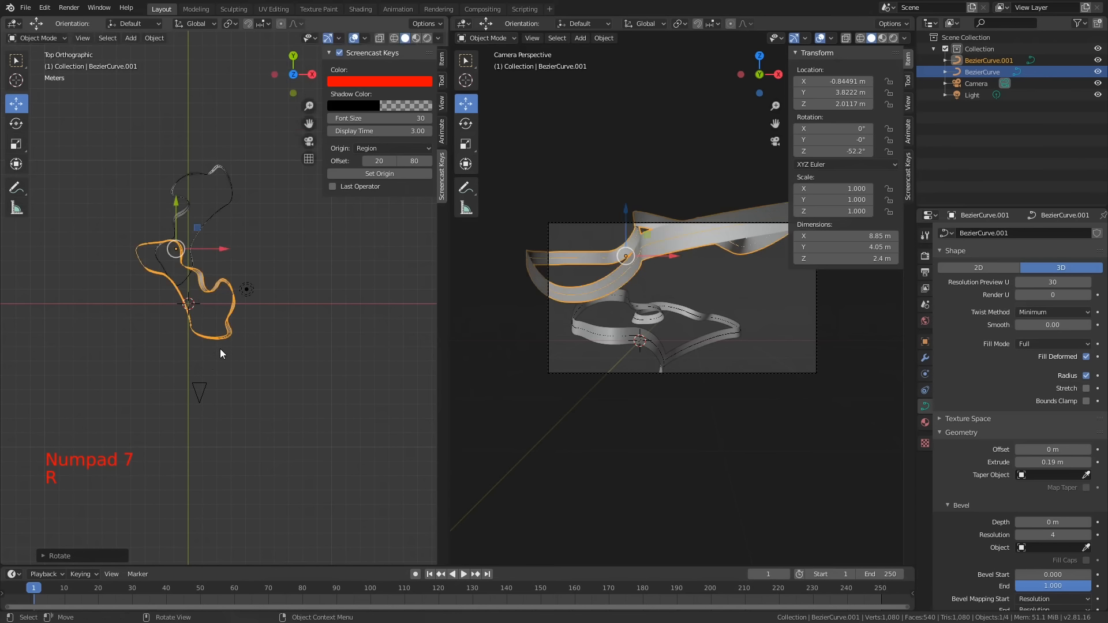
{"action": "key", "text": "g"}
{"action": "left_click", "coordinate": [203, 316]}
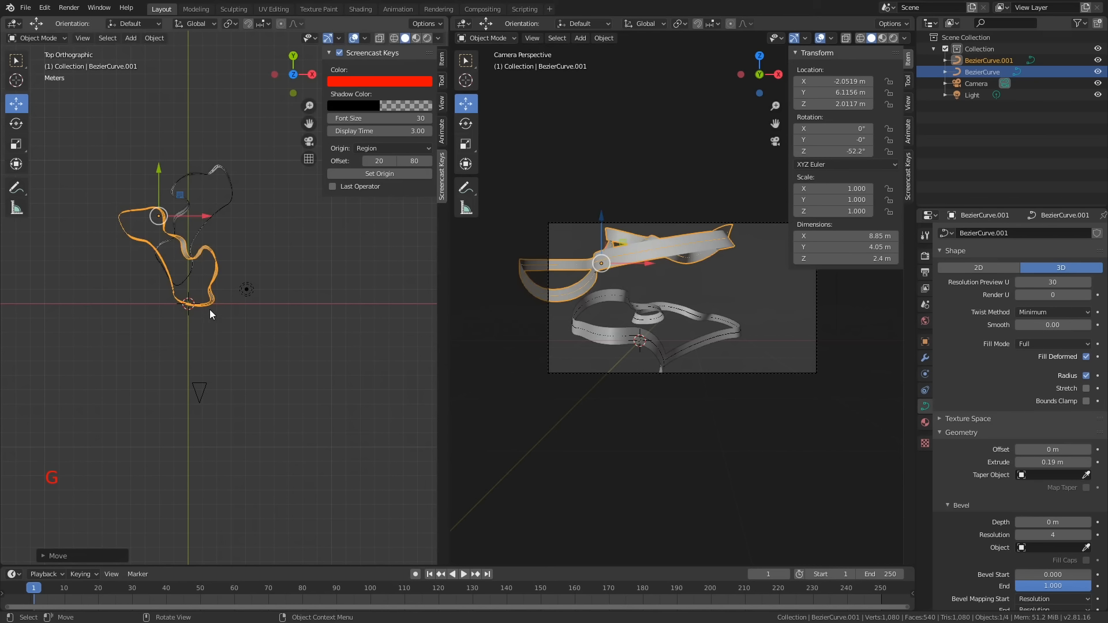
Duplicate the ribbon again, rotating the new copy to about -170° around Z and placing it near X 5.83 m, Y 7.44 m.
{"action": "key", "text": "shift+d"}
{"action": "left_click", "coordinate": [291, 200]}
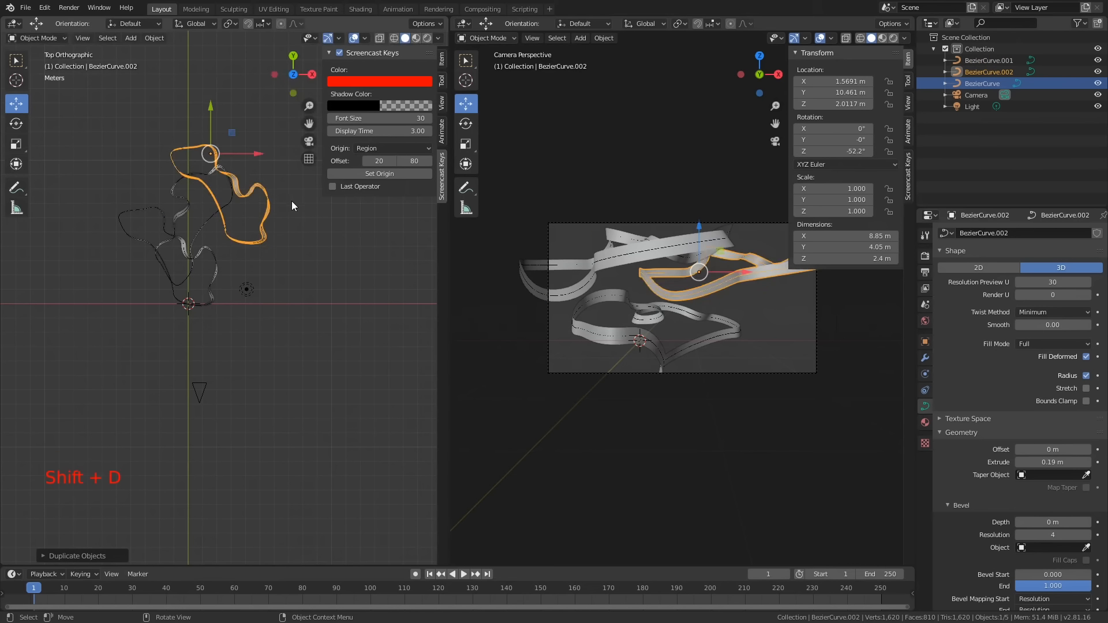
{"action": "key", "text": "r"}
{"action": "left_click", "coordinate": [231, 209]}
{"action": "key", "text": "g"}
{"action": "key", "text": "g"}
{"action": "left_click", "coordinate": [261, 196]}
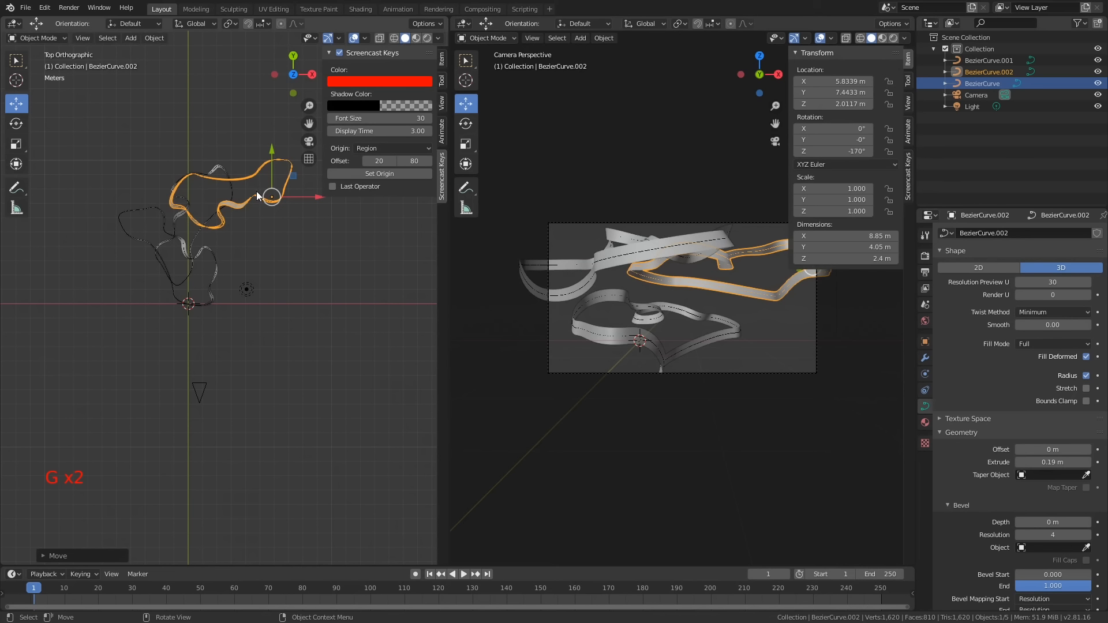
In front view, tilt the newest ribbon copy to about -7.94° around Y and move it to about X 5.51 m, Z 0.89 m.
{"action": "key", "text": "KP_1"}
{"action": "key", "text": "g"}
{"action": "left_click", "coordinate": [259, 205]}
{"action": "key", "text": "r"}
{"action": "left_click", "coordinate": [271, 216]}
{"action": "key", "text": "g"}
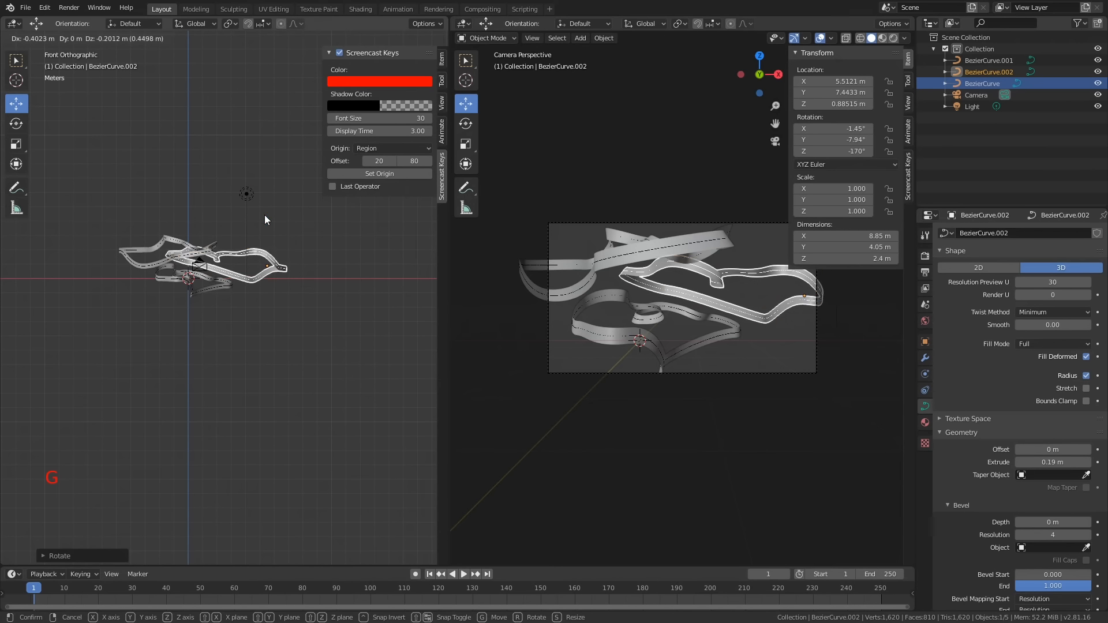
{"action": "left_click", "coordinate": [264, 215]}
In top view, duplicate the tilted ribbon, rotate the copy to about -249° around Z and place it near X 4.67 m, Y 10.38 m.
{"action": "left_click", "coordinate": [165, 280]}
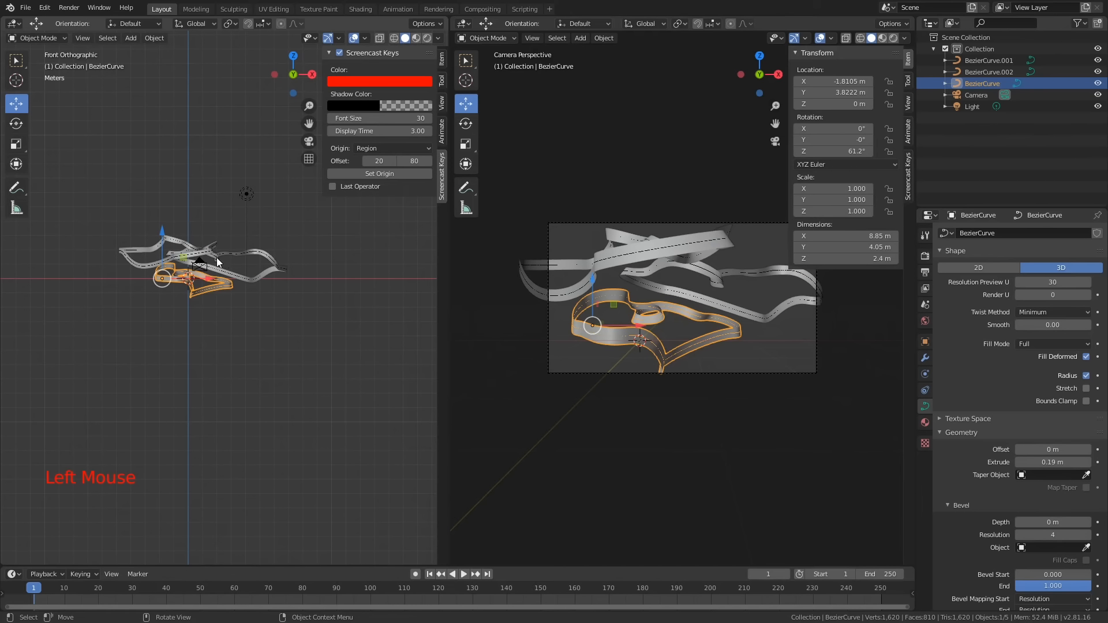
{"action": "left_click", "coordinate": [240, 257]}
{"action": "left_click", "coordinate": [262, 252]}
{"action": "key", "text": "KP_7"}
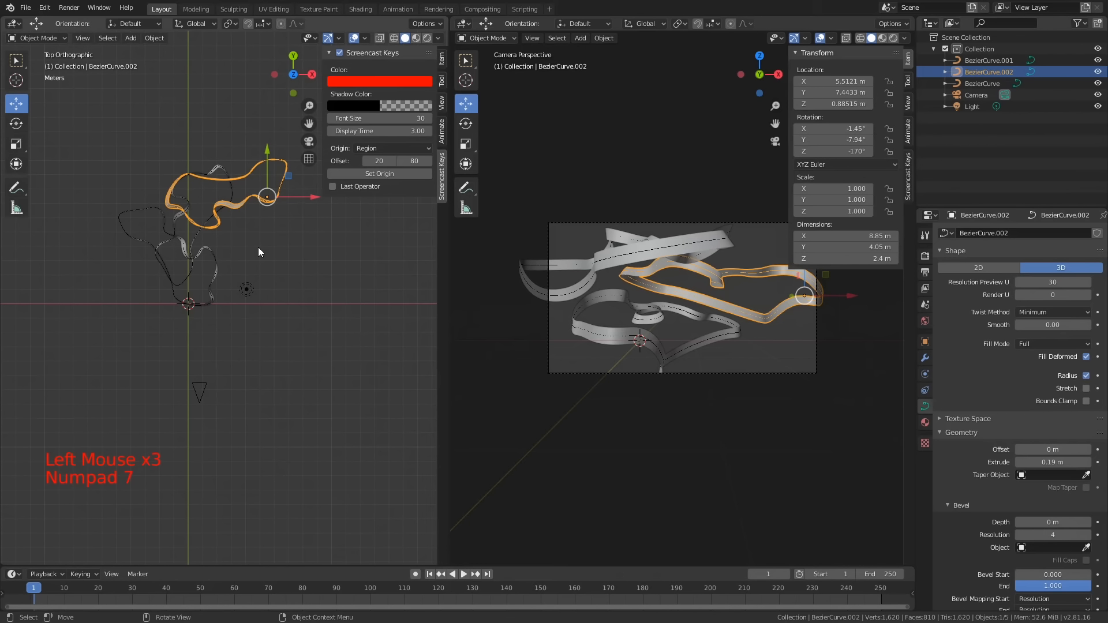
{"action": "key", "text": "shift+d"}
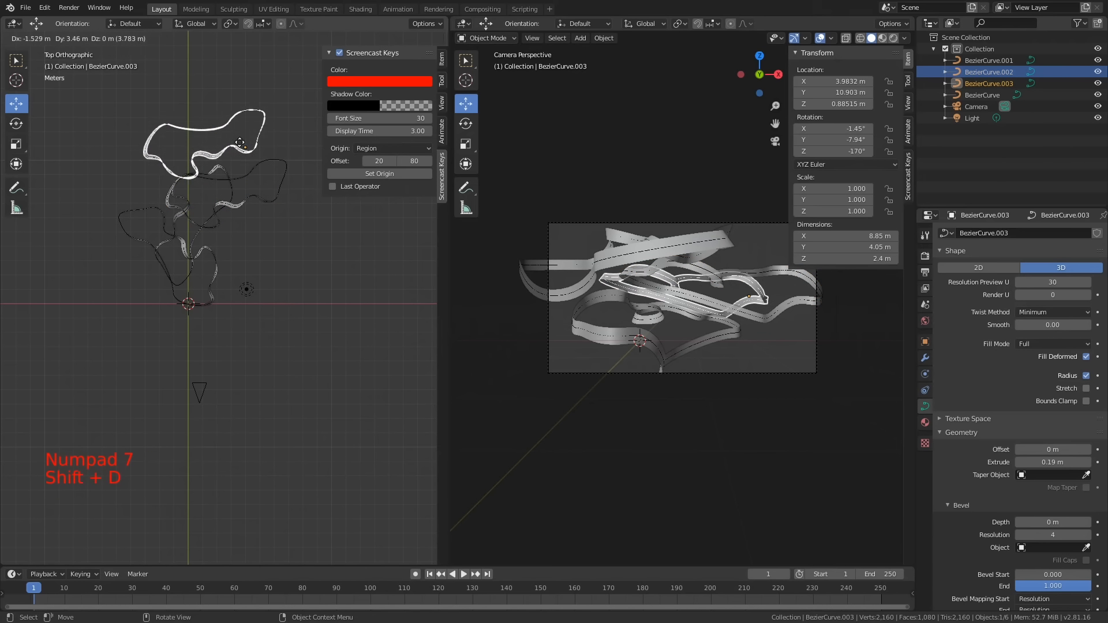
{"action": "key", "text": "r"}
{"action": "left_click", "coordinate": [266, 164]}
{"action": "key", "text": "g"}
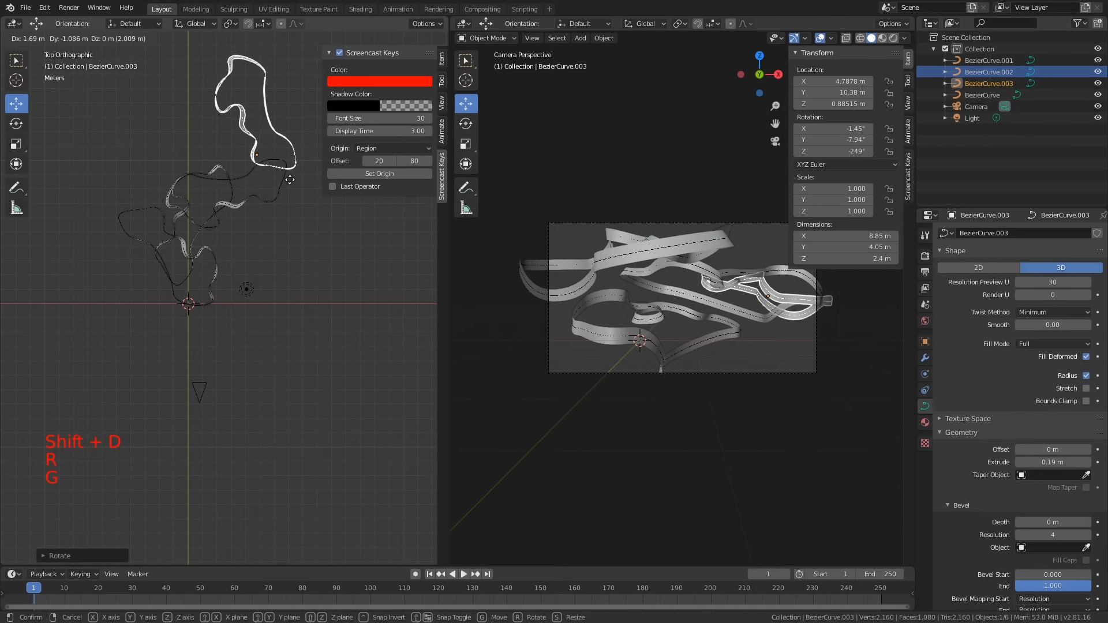
{"action": "left_click", "coordinate": [279, 172]}
Lower the new copy to about Z -1.75 m, rotate it to about -189° around Z and move it to about X 5.67 m, Y 10.06 m.
{"action": "left_click_drag", "start_coordinate": [763, 247], "coordinate": [763, 304]}
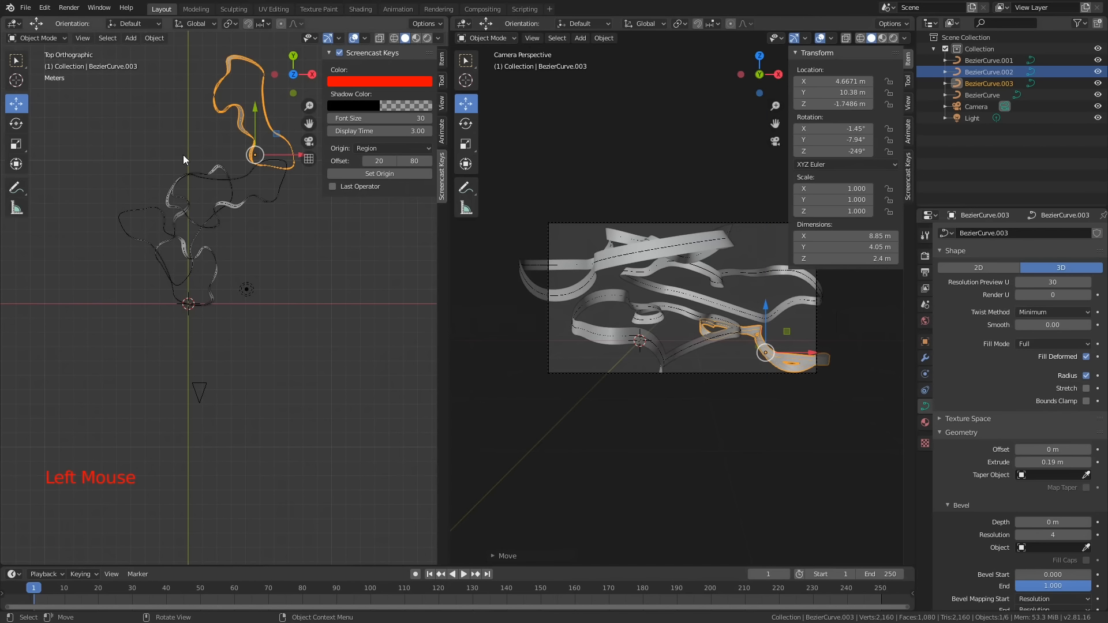
{"action": "key", "text": "r"}
{"action": "key", "text": "g"}
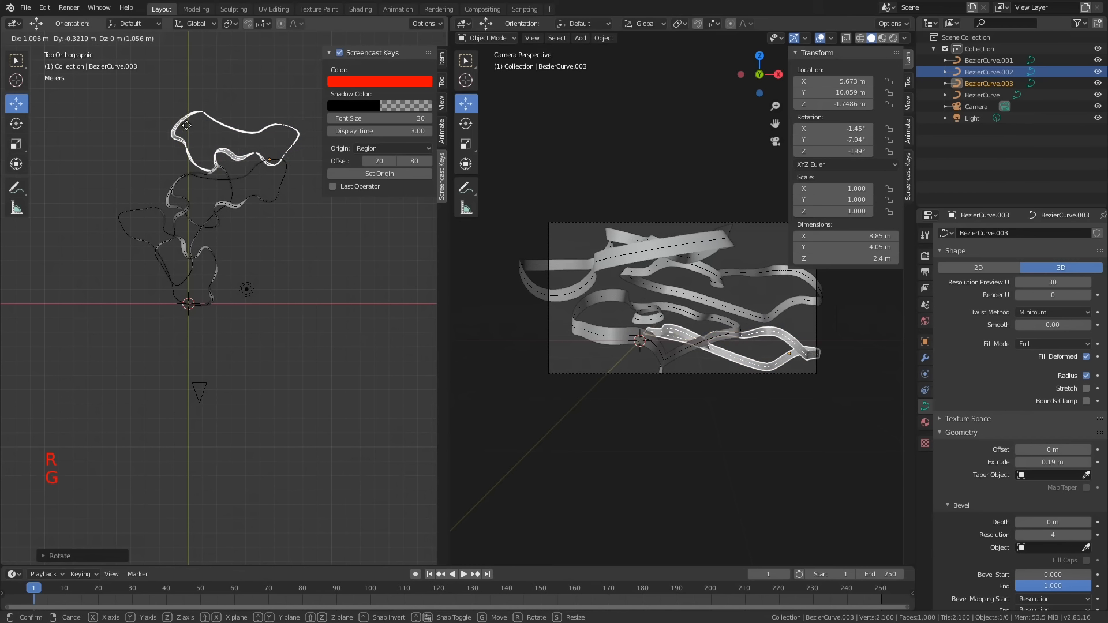
{"action": "left_click", "coordinate": [186, 126]}
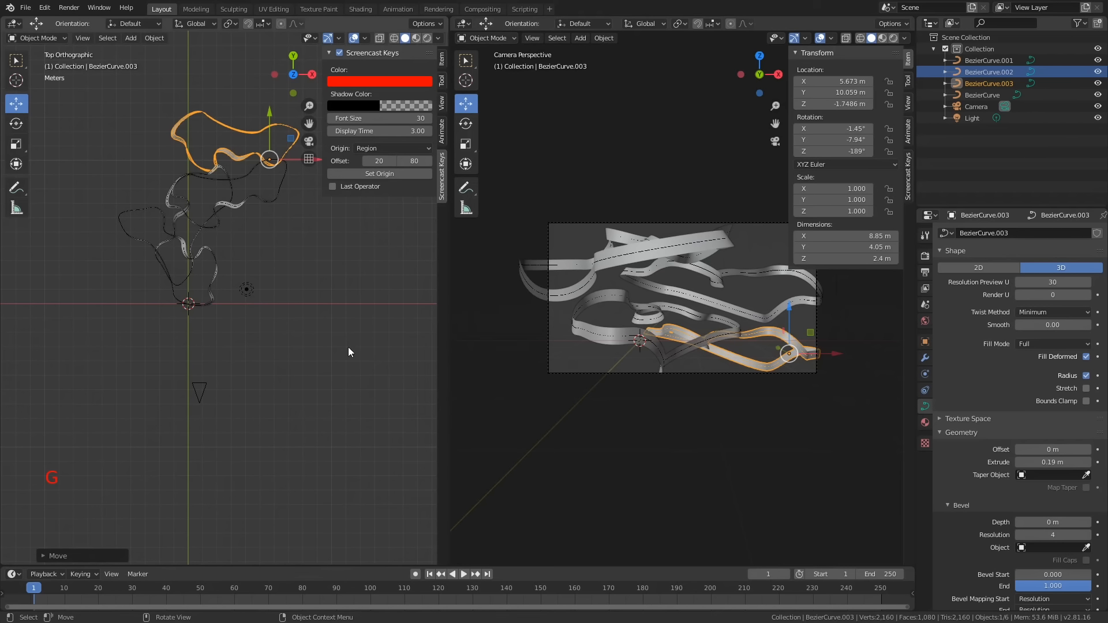
Hide the camera view's sidebar, toolbar, gizmos and overlays, and switch it to rendered shading.
{"action": "left_click", "coordinate": [212, 304]}
{"action": "middle_click_drag", "start_coordinate": [354, 383], "coordinate": [243, 254]}
{"action": "scroll", "coordinate": [202, 285], "scroll_direction": "up", "scroll_amount": 3}
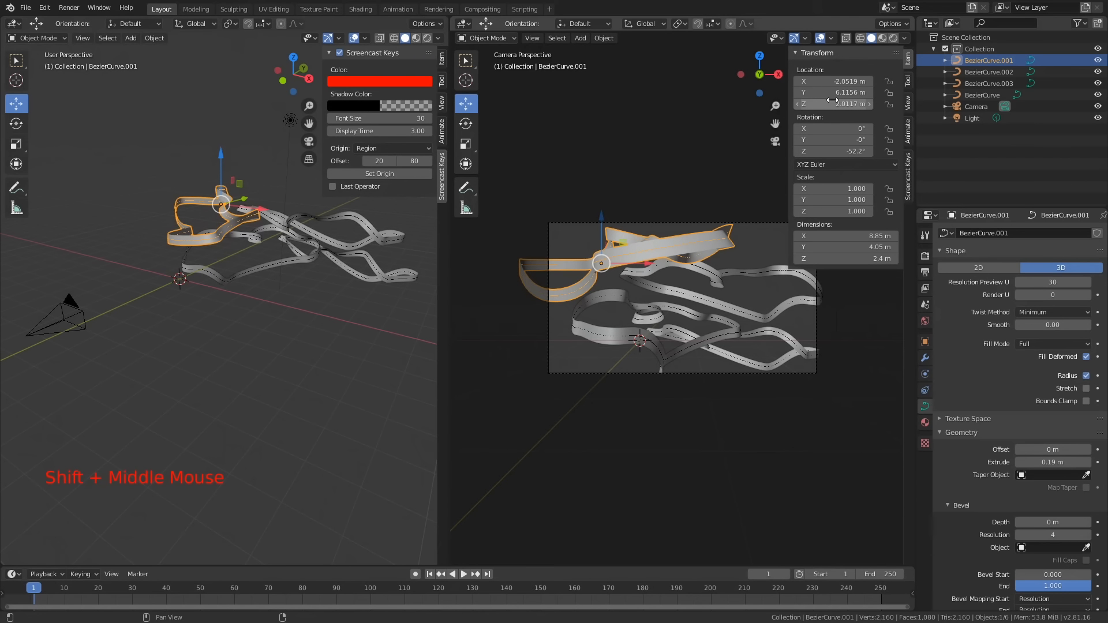
{"action": "key", "text": "n"}
{"action": "key", "text": "t"}
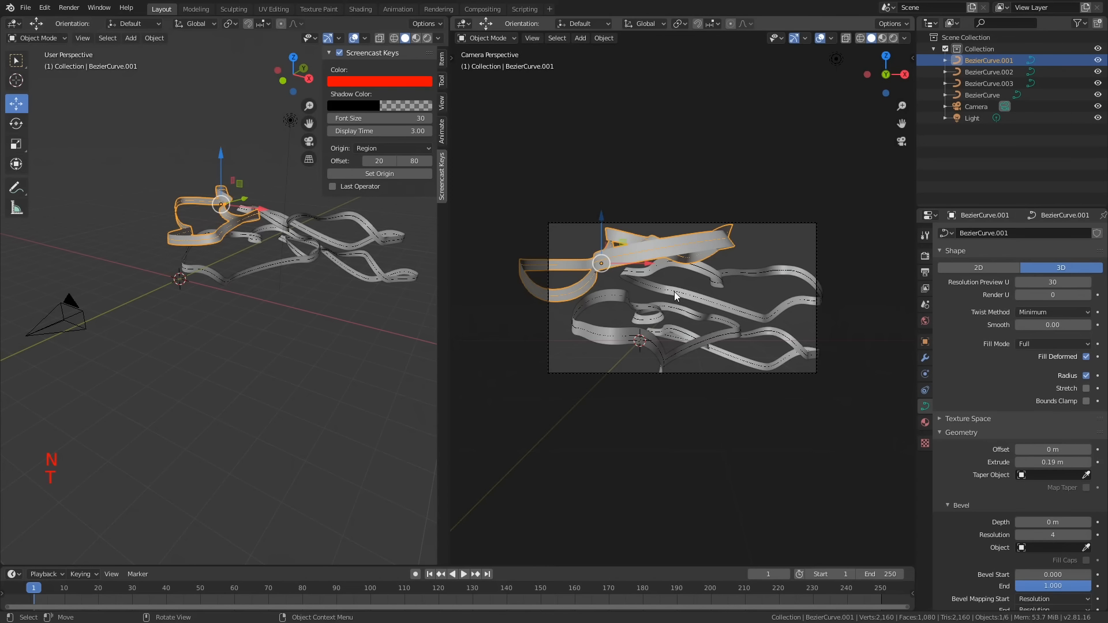
{"action": "scroll", "coordinate": [675, 292], "scroll_direction": "up", "scroll_amount": 2}
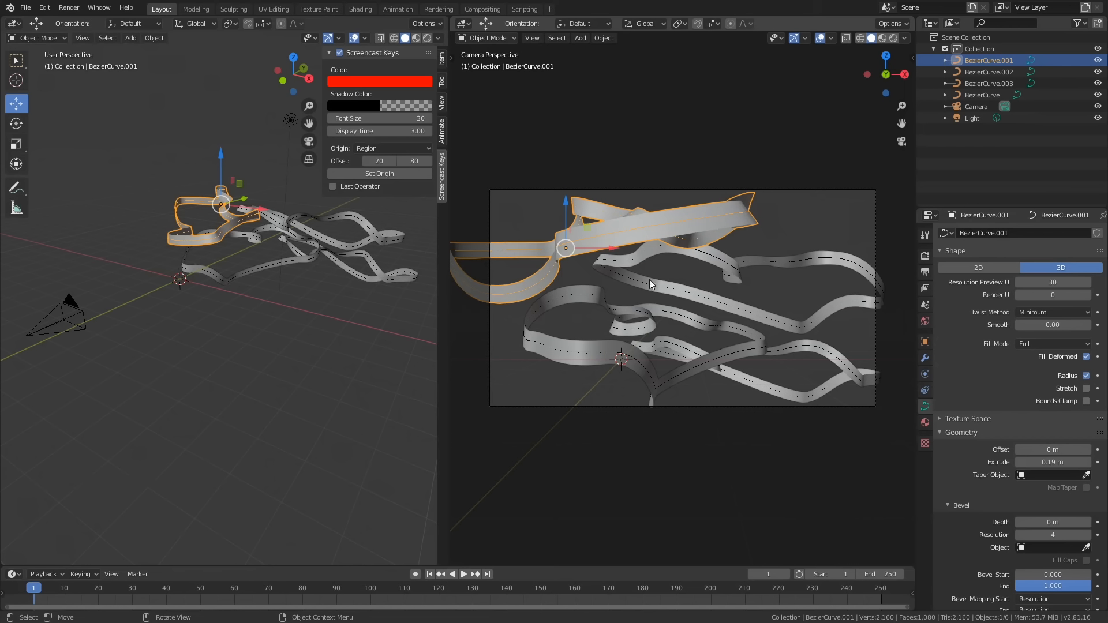
{"action": "left_click", "coordinate": [795, 38]}
{"action": "left_click", "coordinate": [819, 39]}
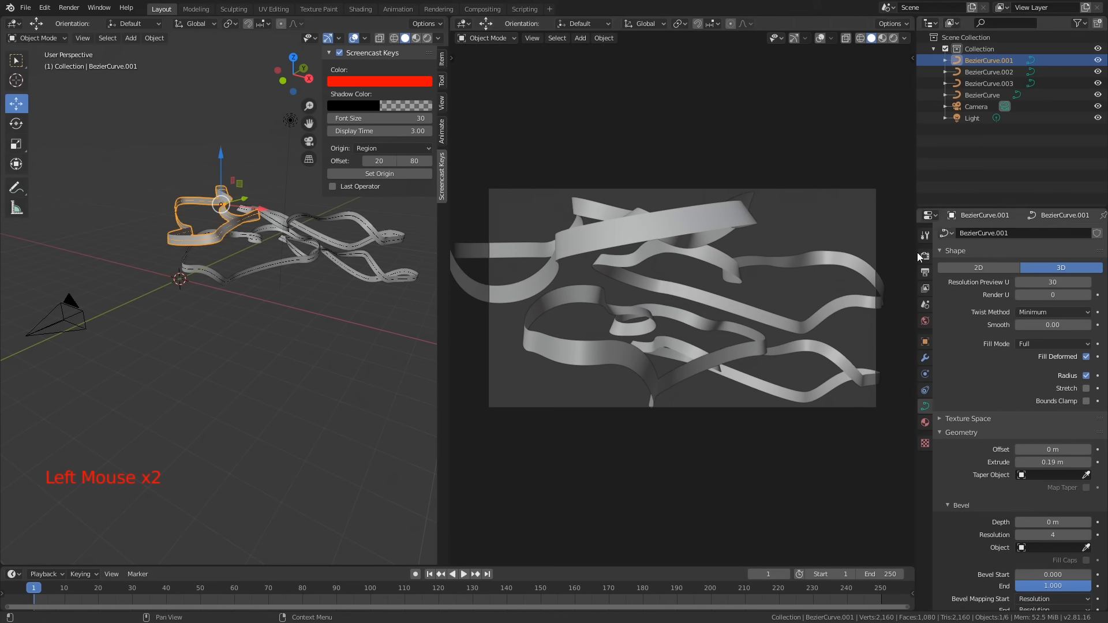
{"action": "key", "text": "z"}
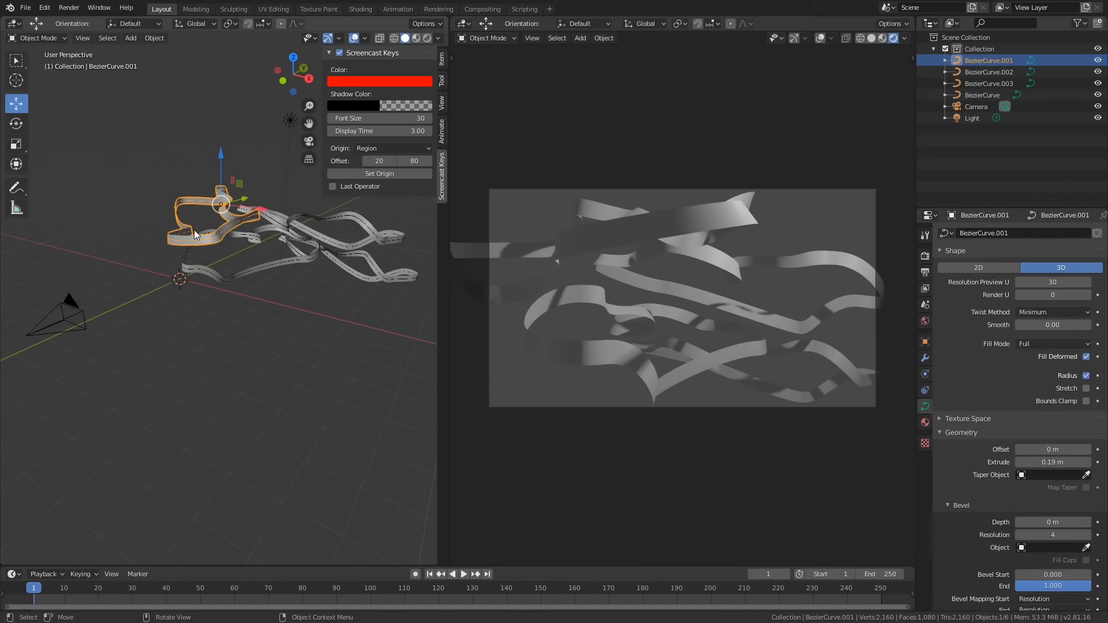
Give the uppermost ribbon, BezierCurve.001, a new material with a Glossy BSDF surface.
{"action": "left_click", "coordinate": [297, 228]}
{"action": "left_click", "coordinate": [214, 232]}
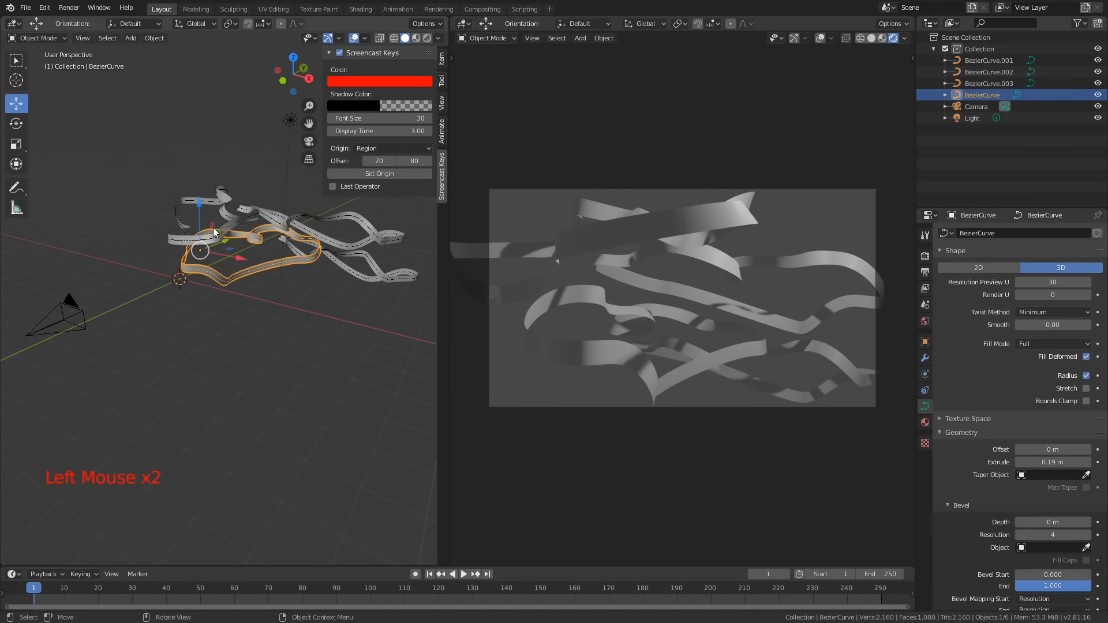
{"action": "left_click", "coordinate": [221, 225]}
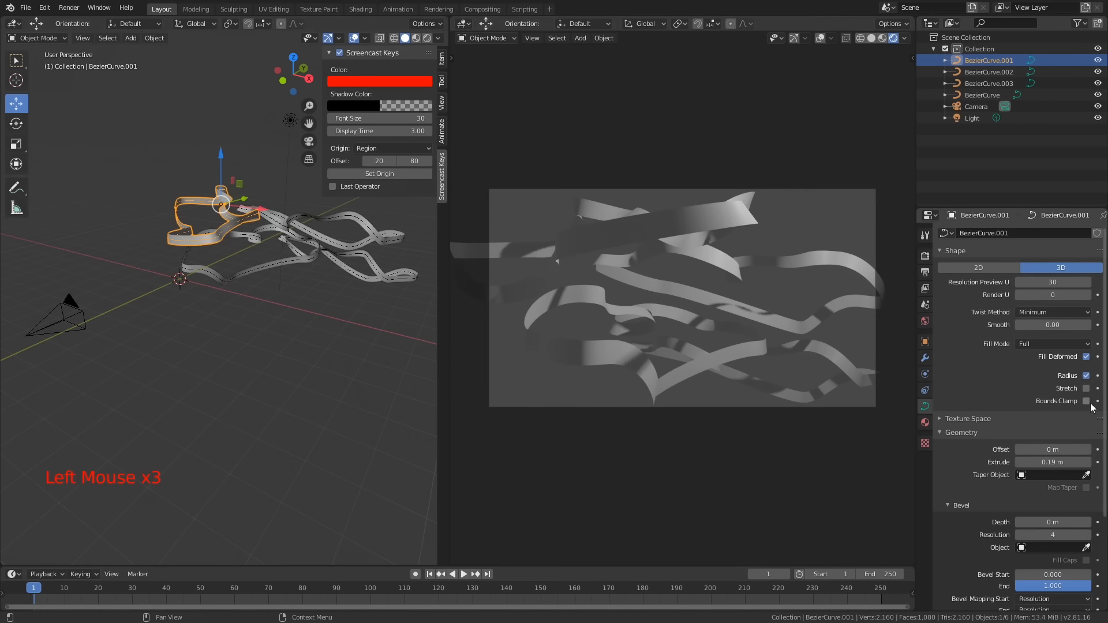
{"action": "left_click", "coordinate": [925, 423]}
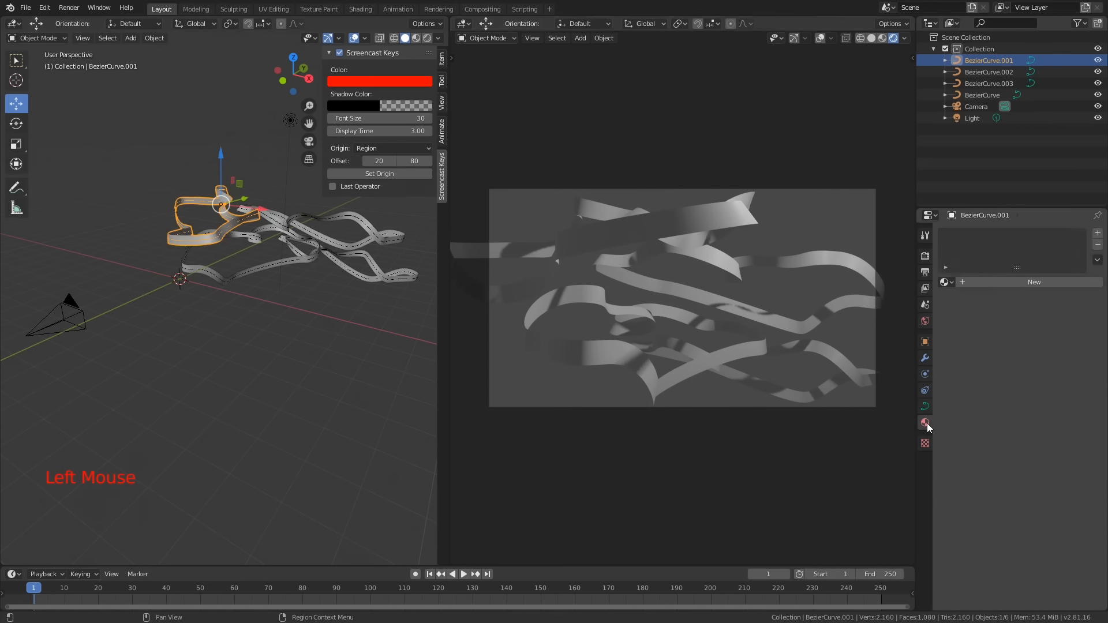
{"action": "left_click", "coordinate": [1025, 286]}
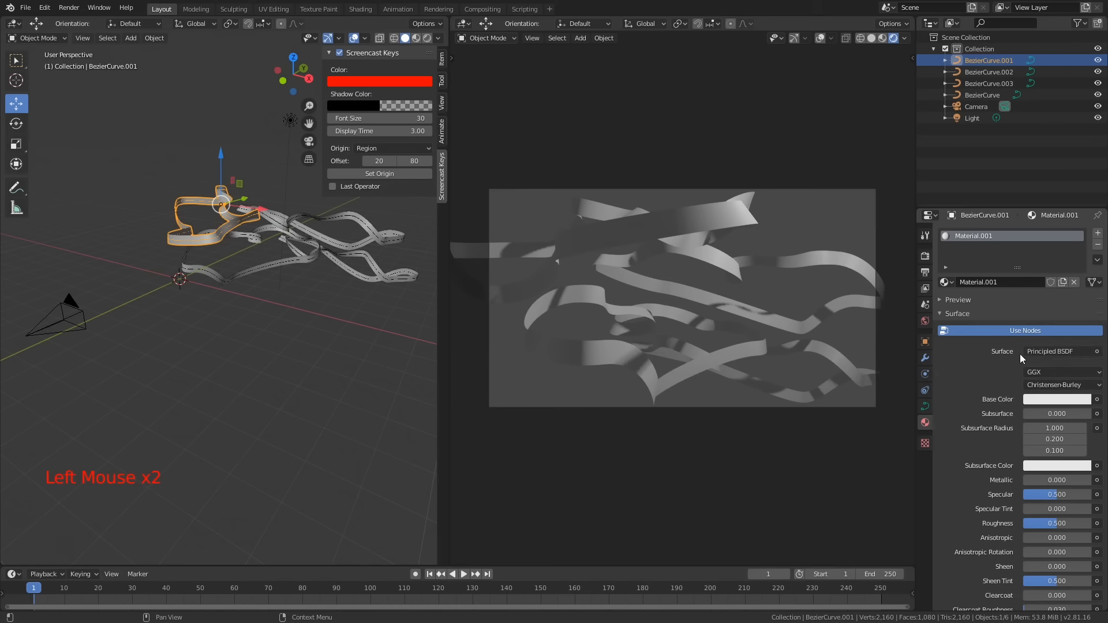
{"action": "left_click", "coordinate": [1043, 351]}
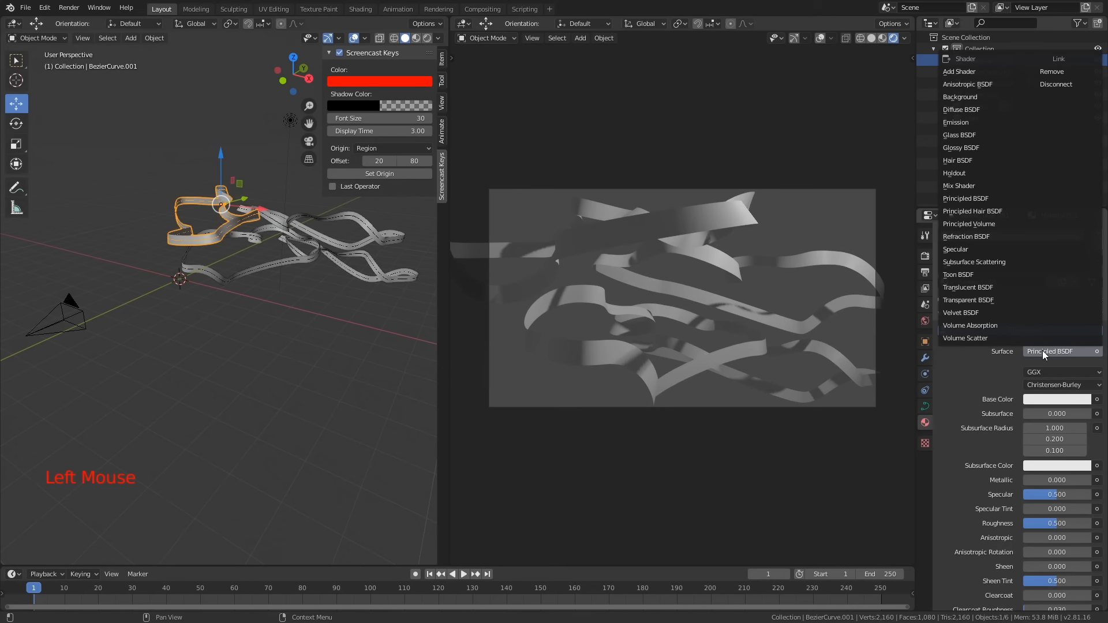
{"action": "left_click", "coordinate": [972, 147]}
Set the glossy material's color to red (H 0.005, S 0.880, V 0.906) and its roughness to about 0.258.
{"action": "left_click", "coordinate": [1044, 388]}
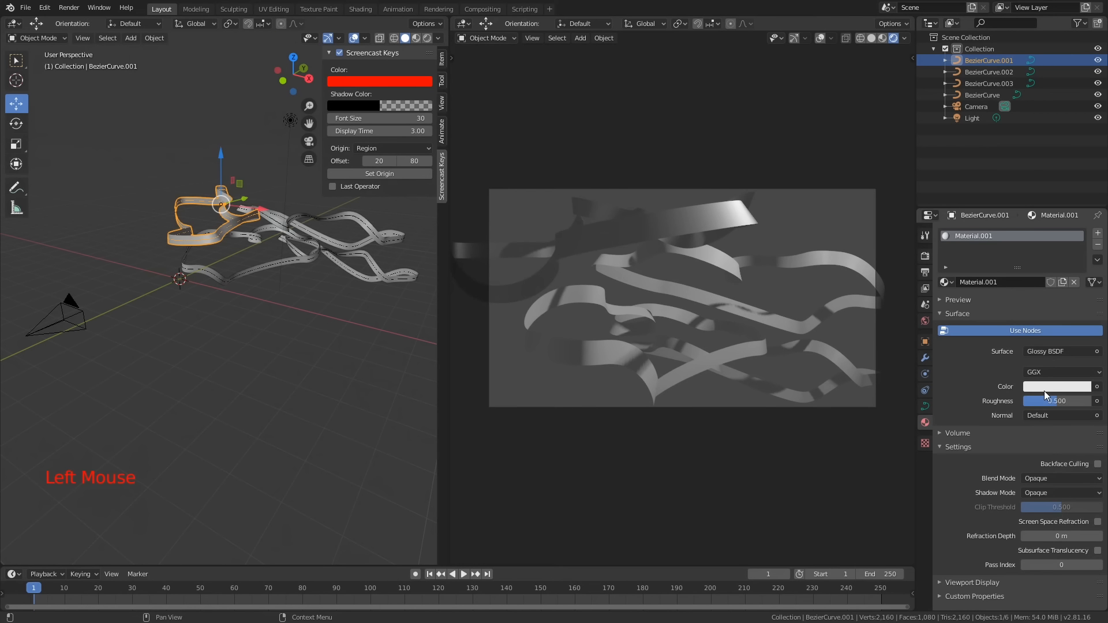
{"action": "left_click_drag", "start_coordinate": [1054, 293], "coordinate": [1030, 299]}
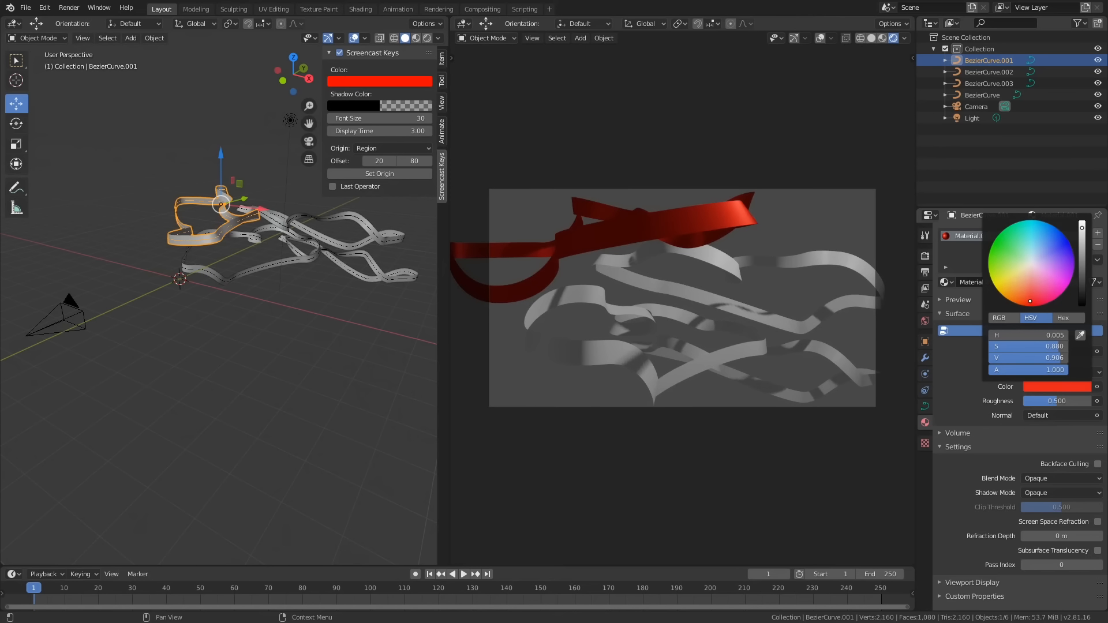
{"action": "left_click_drag", "start_coordinate": [1051, 403], "coordinate": [1040, 402]}
In front view, move the point light down and inward so it sits close to the ribbons.
{"action": "middle_click_drag", "start_coordinate": [300, 359], "coordinate": [311, 355], "text": "alt"}
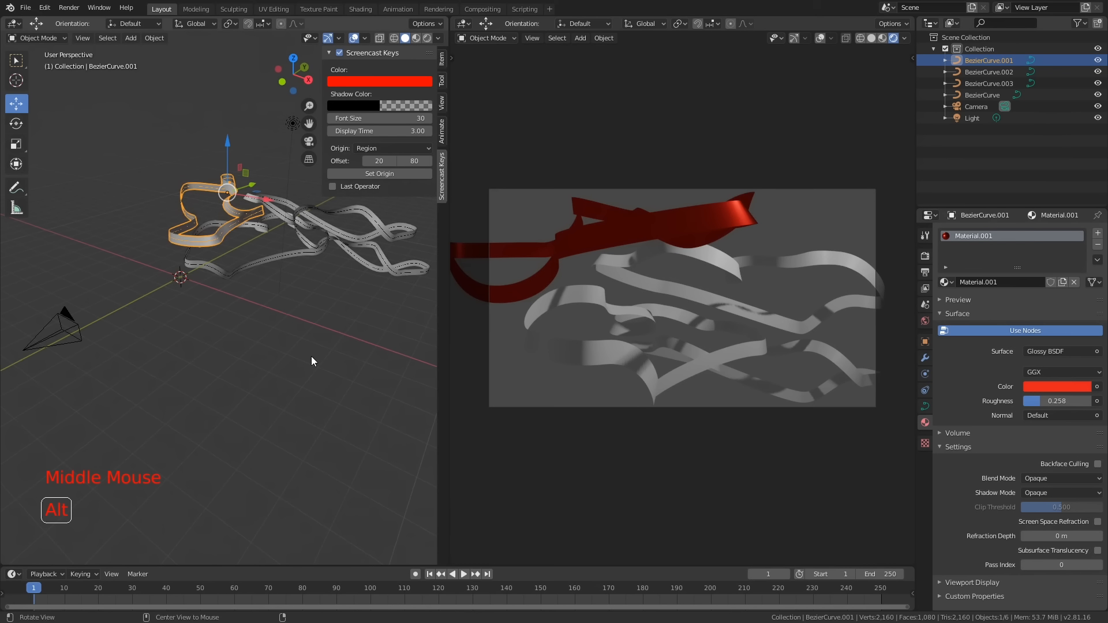
{"action": "left_click", "coordinate": [292, 125]}
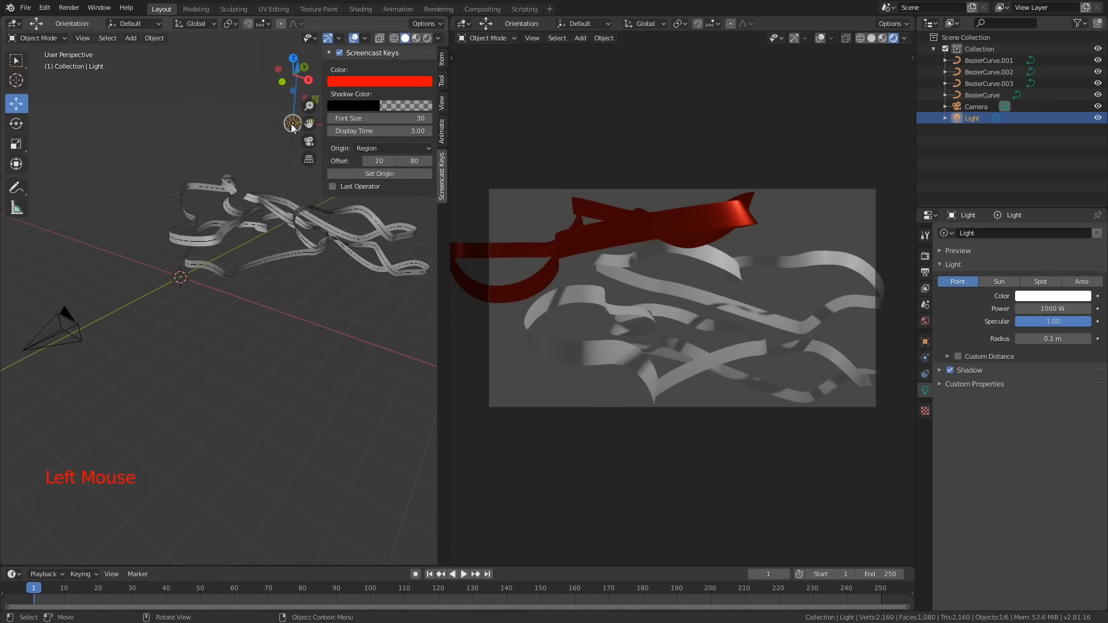
{"action": "key", "text": "KP_1"}
{"action": "scroll", "coordinate": [313, 170], "scroll_direction": "down", "scroll_amount": 3}
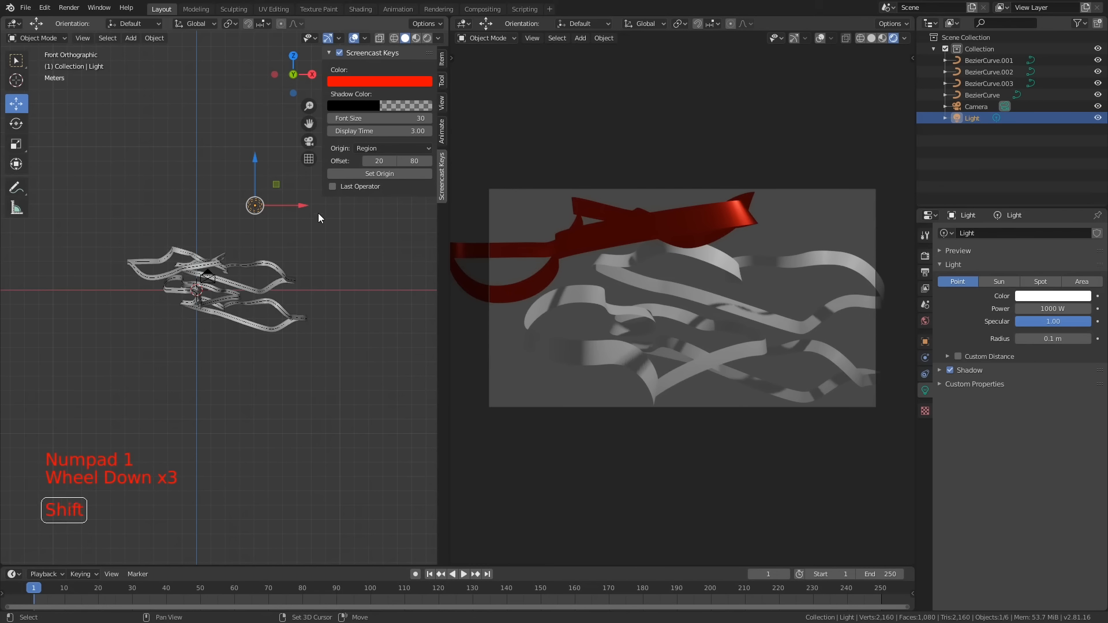
{"action": "key", "text": "g"}
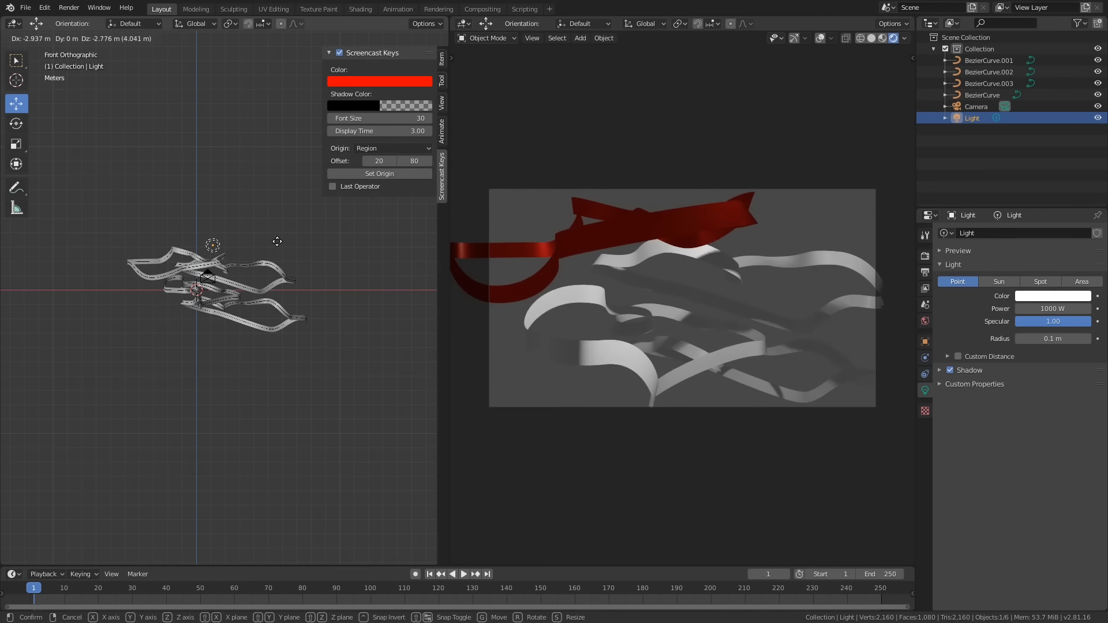
{"action": "left_click", "coordinate": [294, 258]}
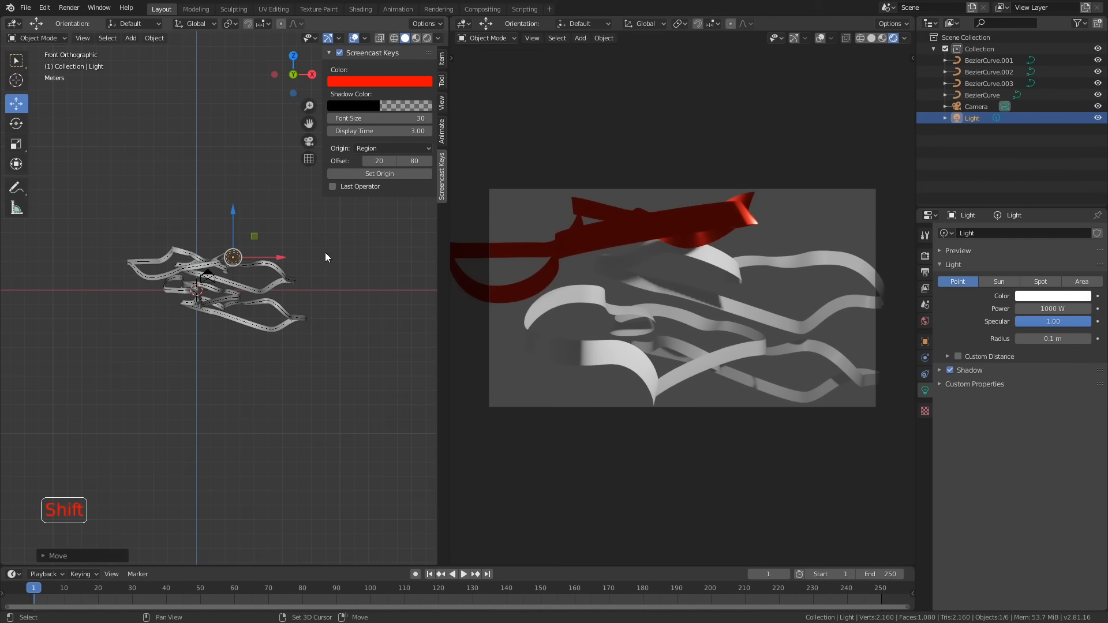
Duplicate the point light six times, spreading the copies around the ribbons in front view.
{"action": "key", "text": "shift+d"}
{"action": "left_click", "coordinate": [249, 298]}
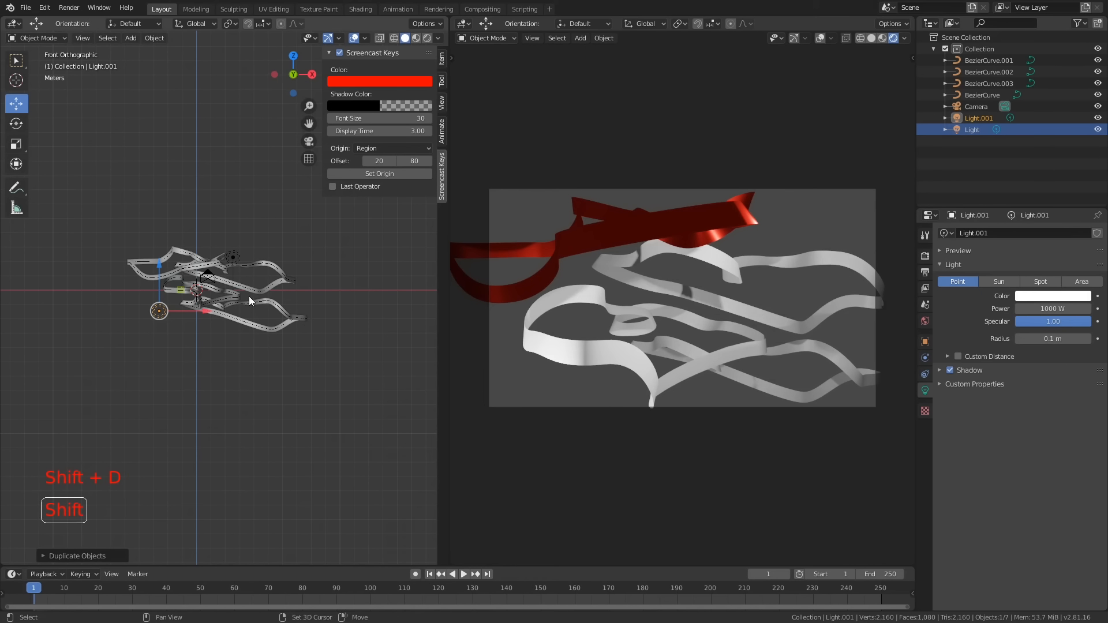
{"action": "key", "text": "shift+d"}
{"action": "left_click", "coordinate": [345, 282]}
{"action": "key", "text": "shift+d"}
{"action": "left_click", "coordinate": [397, 245]}
{"action": "key", "text": "shift+d"}
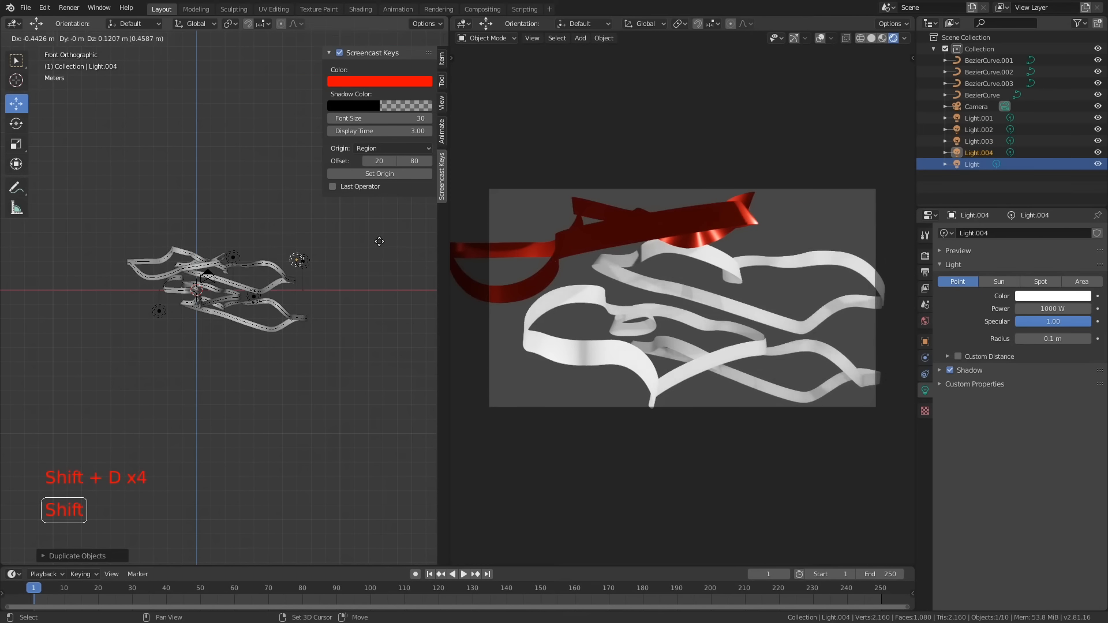
{"action": "left_click", "coordinate": [260, 234]}
{"action": "key", "text": "shift+d"}
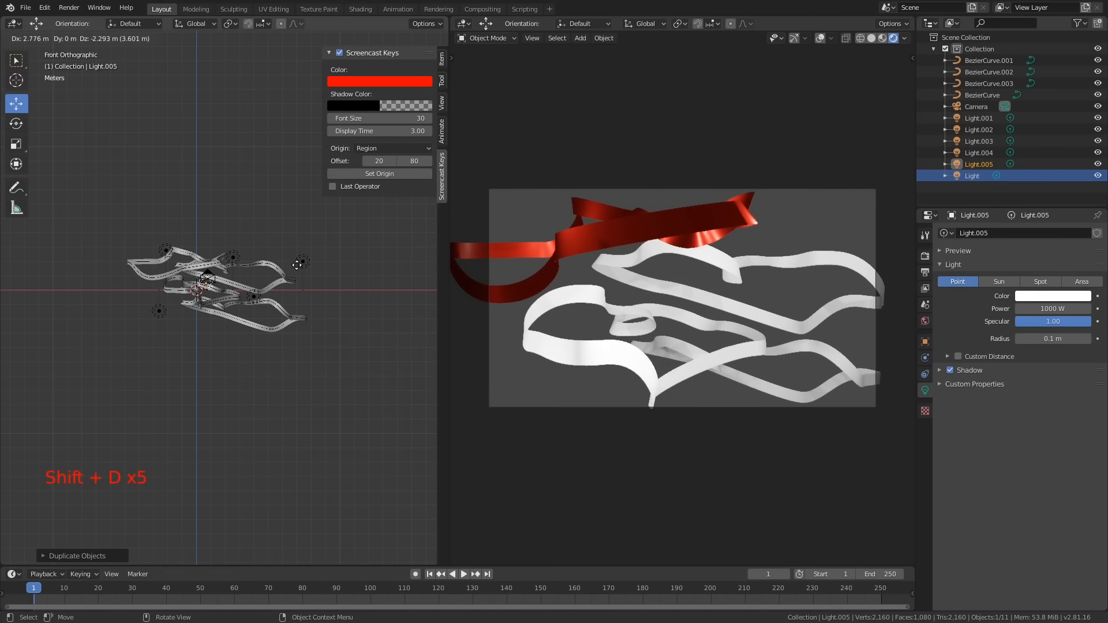
{"action": "left_click", "coordinate": [284, 232]}
{"action": "key", "text": "shift+d"}
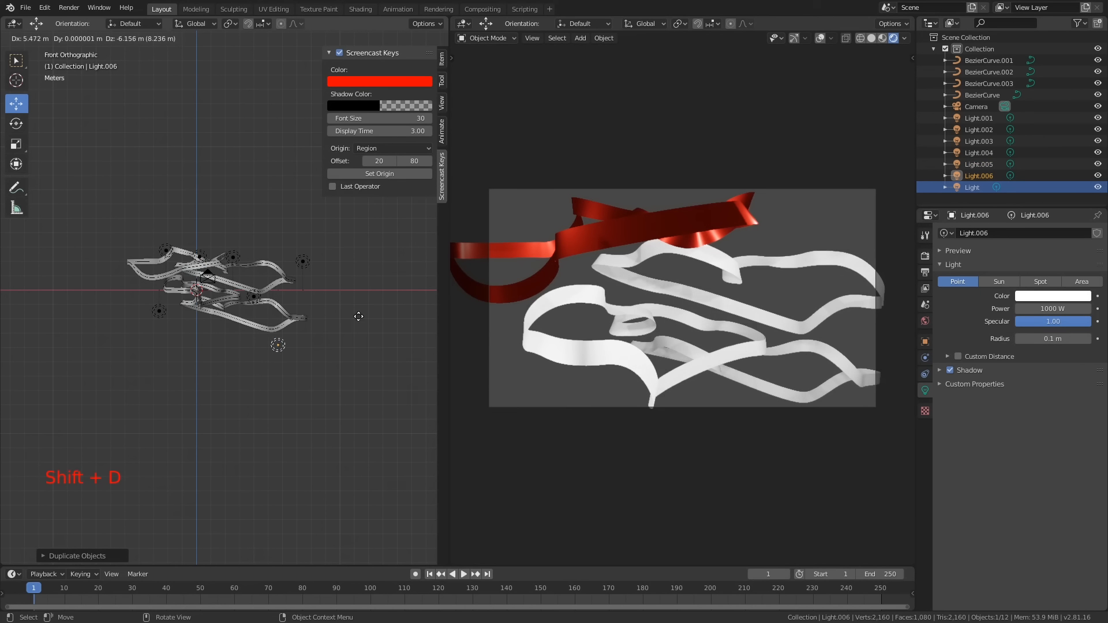
{"action": "left_click", "coordinate": [312, 290]}
Reposition two of the point lights among the ribbons in perspective view.
{"action": "mouse_move", "coordinate": [333, 328]}
{"action": "middle_mouse_down"}
{"action": "mouse_move", "coordinate": [293, 366]}
{"action": "mouse_move", "coordinate": [212, 379]}
{"action": "mouse_move", "coordinate": [318, 323]}
{"action": "middle_mouse_up"}
{"action": "left_click_drag", "start_coordinate": [318, 324], "coordinate": [376, 309]}
{"action": "left_click", "coordinate": [244, 289]}
{"action": "left_click_drag", "start_coordinate": [285, 289], "coordinate": [337, 288]}
Select all four ribbons with the red BezierCurve.001 active and link its material to the others.
{"action": "middle_click_drag", "start_coordinate": [303, 312], "coordinate": [398, 312]}
{"action": "left_click", "coordinate": [300, 294]}
{"action": "left_click", "coordinate": [363, 273], "text": "shift"}
{"action": "left_click", "coordinate": [348, 257], "text": "shift"}
{"action": "middle_click_drag", "start_coordinate": [348, 256], "coordinate": [264, 278]}
{"action": "left_click", "coordinate": [254, 258], "text": "shift"}
{"action": "key", "text": "ctrl"}
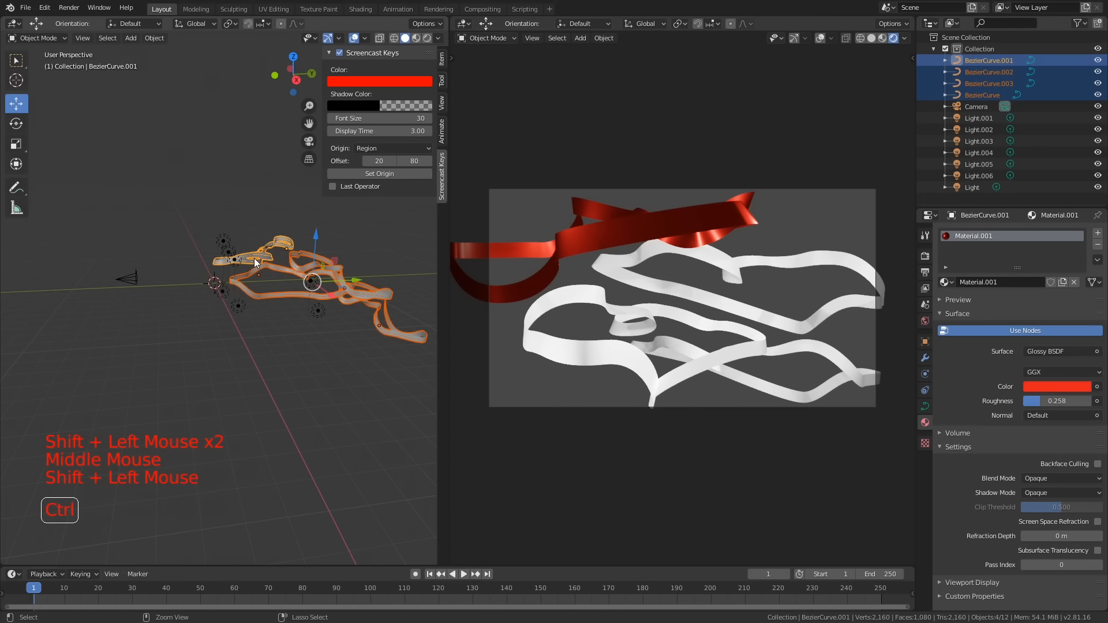
{"action": "key", "text": "ctrl+l"}
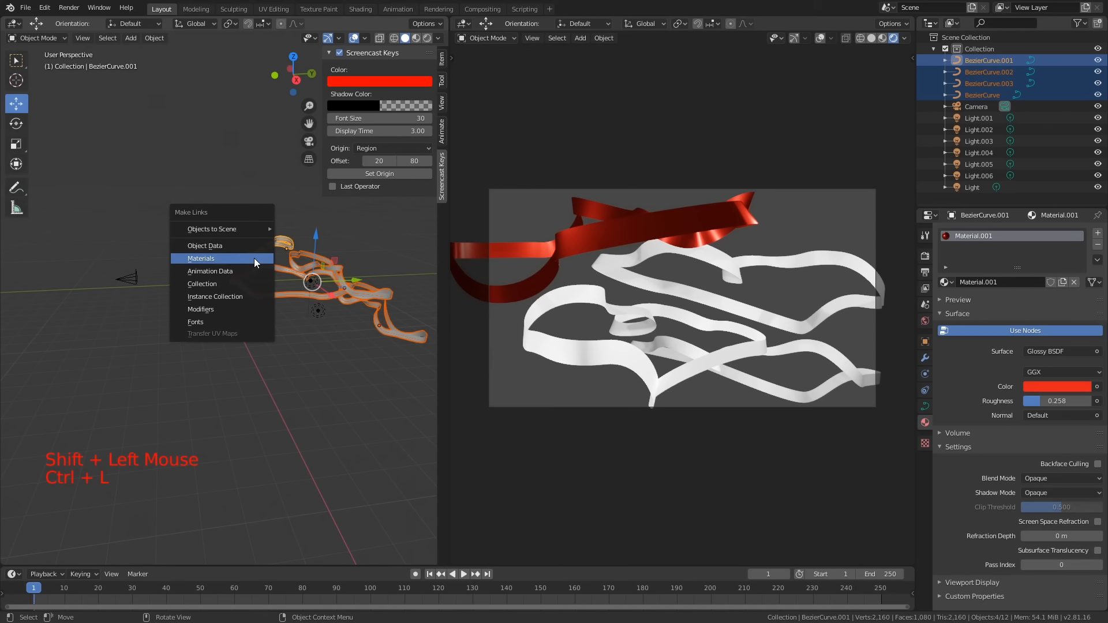
{"action": "left_click", "coordinate": [254, 258]}
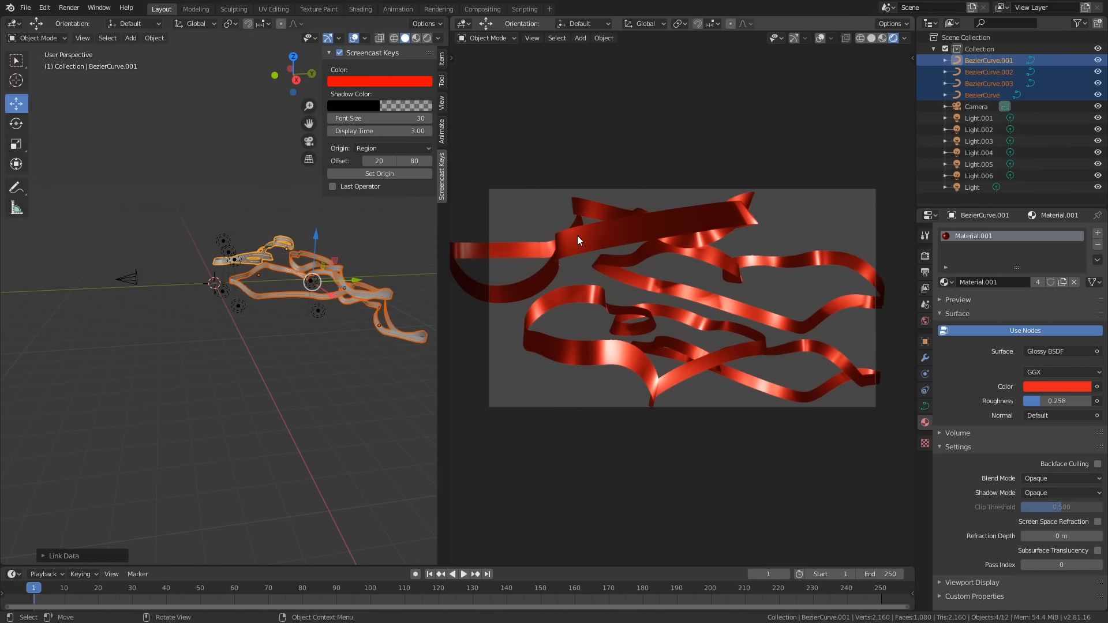
Darken the world background color to near black, with an HSV value of about 0.027.
{"action": "middle_click_drag", "start_coordinate": [265, 340], "coordinate": [280, 390], "text": "alt"}
{"action": "scroll", "coordinate": [271, 353], "scroll_direction": "up", "scroll_amount": 2}
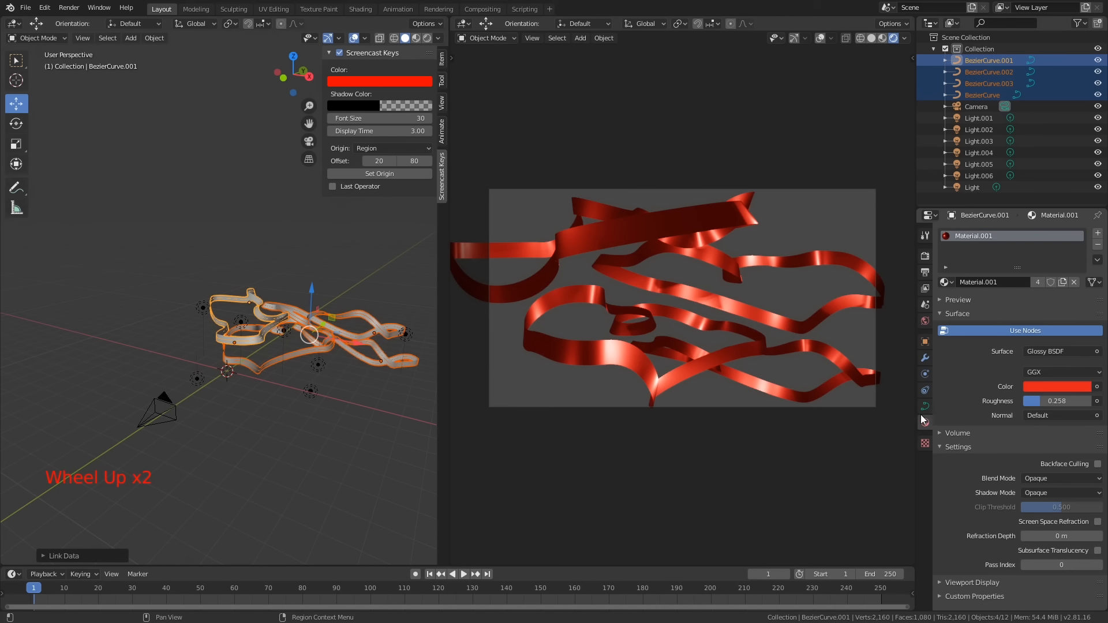
{"action": "left_click", "coordinate": [926, 322]}
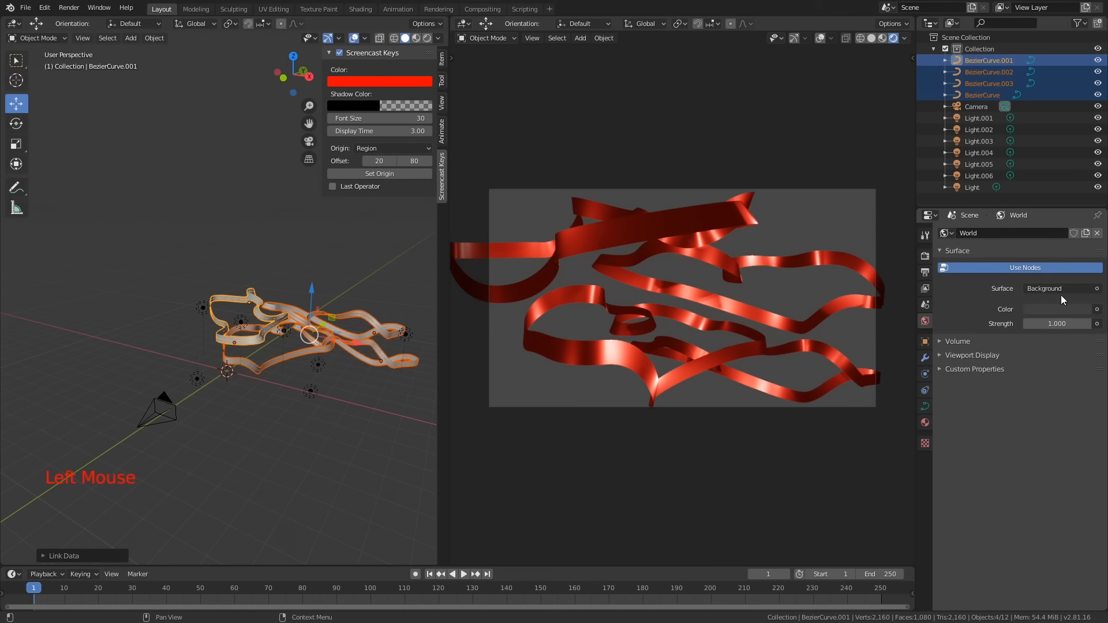
{"action": "left_click", "coordinate": [1037, 310]}
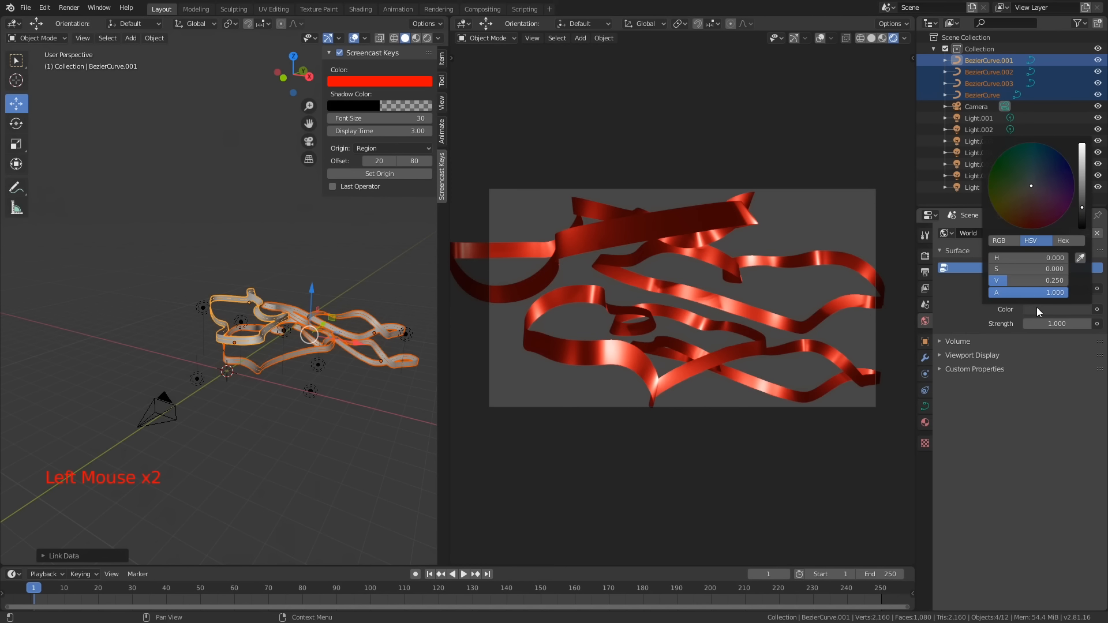
{"action": "left_click_drag", "start_coordinate": [1083, 210], "coordinate": [1083, 224]}
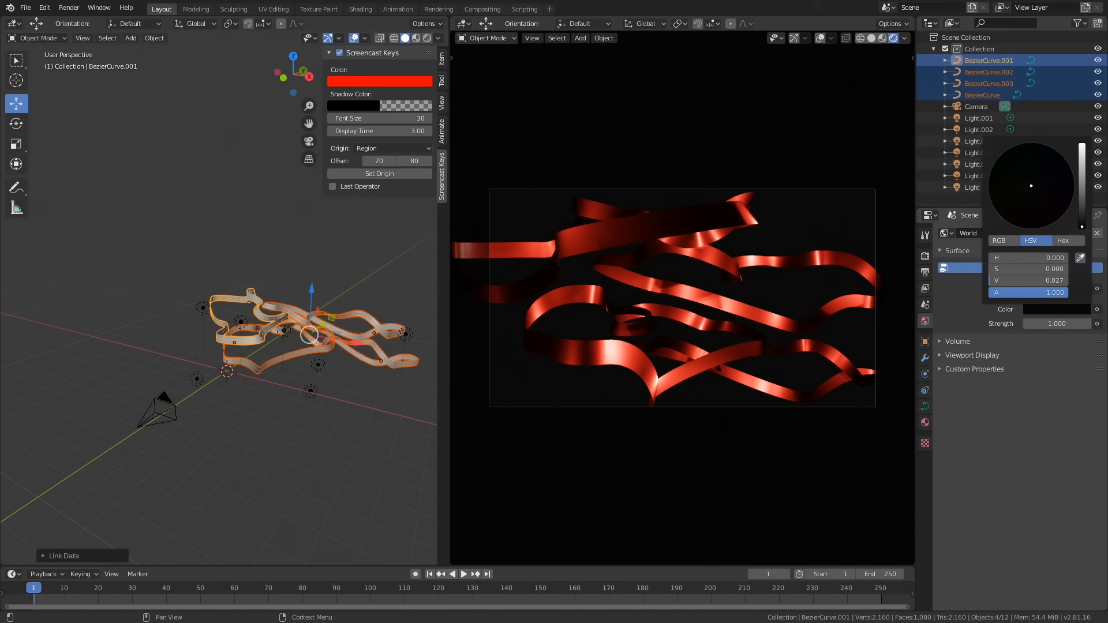
Move the camera slightly closer to the ribbons along its viewing direction so they fill more of the frame.
{"action": "middle_click_drag", "start_coordinate": [365, 391], "coordinate": [278, 430], "text": "alt"}
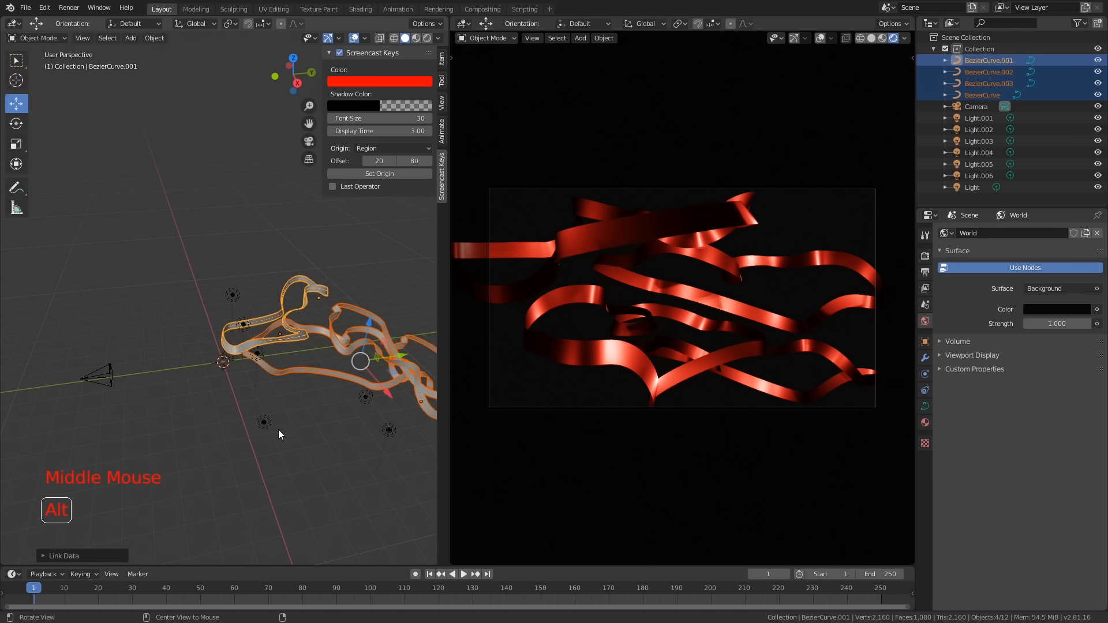
{"action": "left_click", "coordinate": [105, 372]}
{"action": "mouse_move", "coordinate": [132, 373]}
{"action": "left_mouse_down"}
{"action": "mouse_move", "coordinate": [283, 365]}
{"action": "mouse_move", "coordinate": [134, 371]}
{"action": "left_mouse_up"}
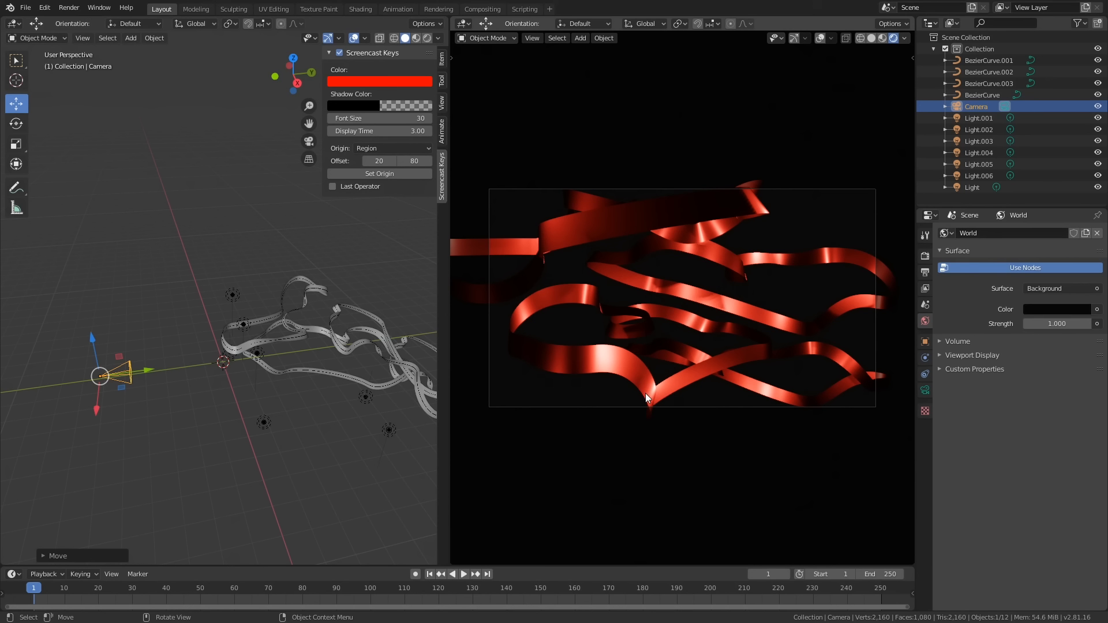
Enable Bloom in the Eevee render settings and lower its intensity to 0.008.
{"action": "left_click", "coordinate": [927, 258]}
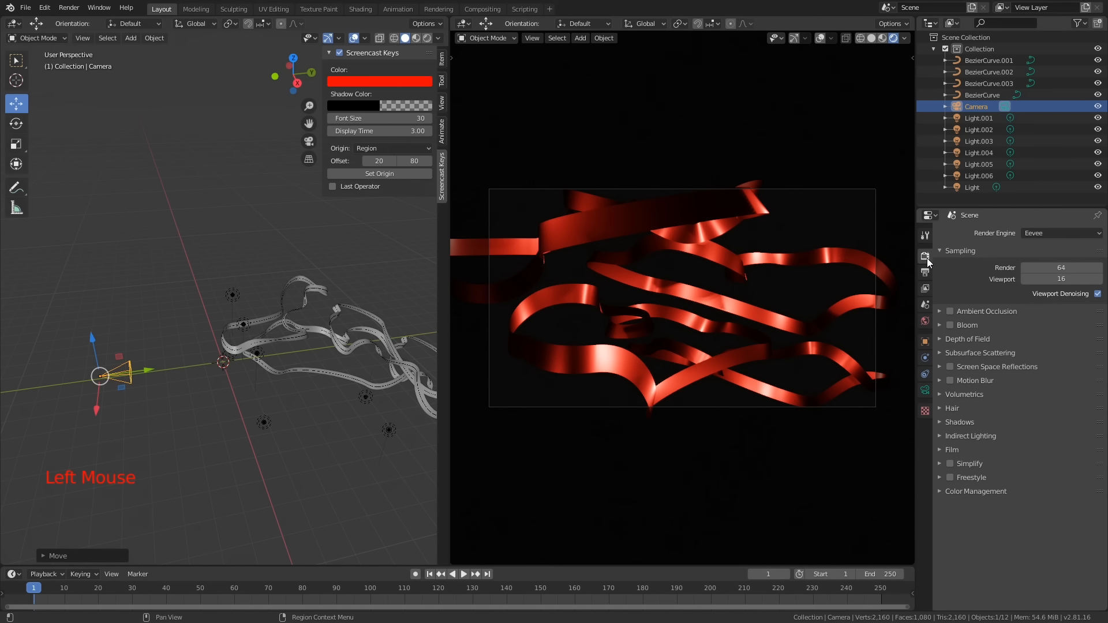
{"action": "left_click", "coordinate": [950, 325]}
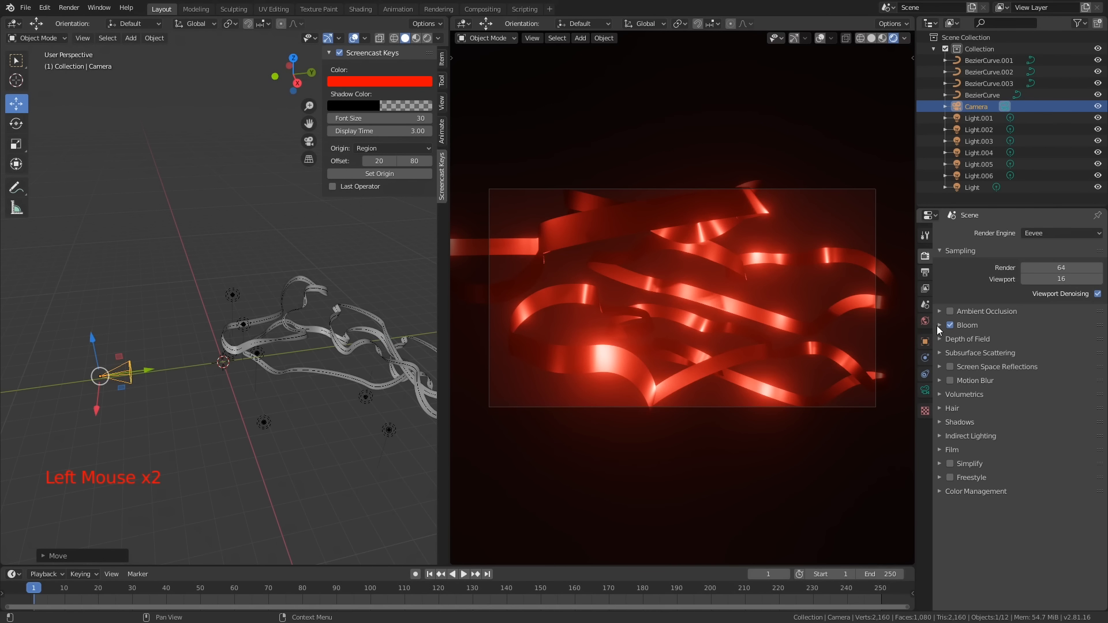
{"action": "left_click", "coordinate": [939, 325]}
{"action": "left_click_drag", "start_coordinate": [1051, 396], "coordinate": [1022, 395]}
{"action": "left_click", "coordinate": [1021, 395]}
{"action": "left_click", "coordinate": [976, 388]}
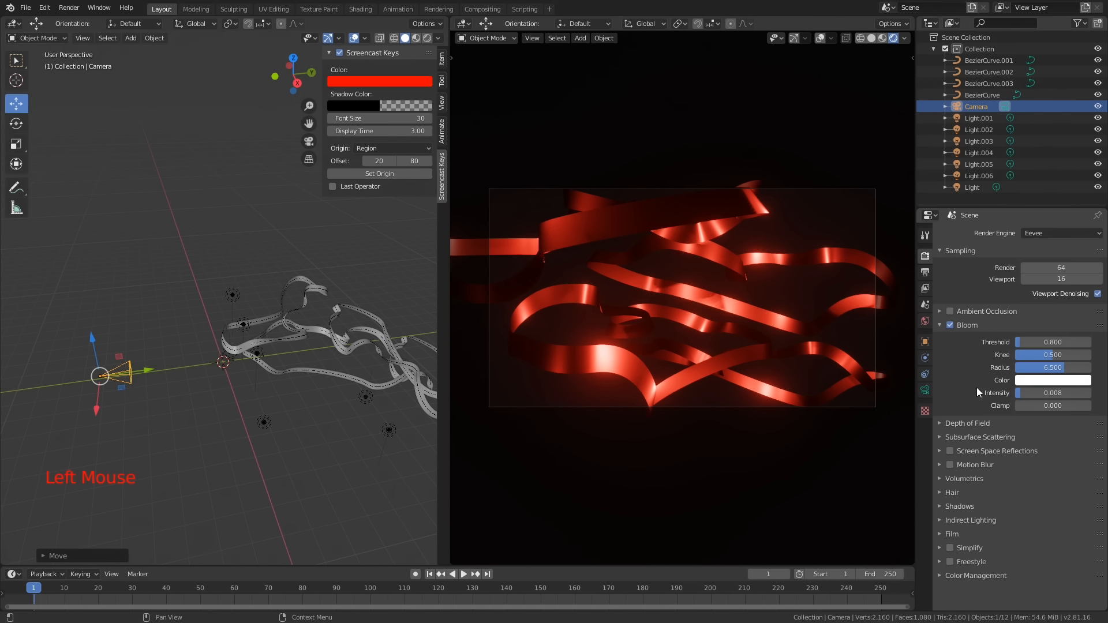
Enable Screen Space Reflections and reduce their max roughness to about 0.112.
{"action": "left_click", "coordinate": [949, 450]}
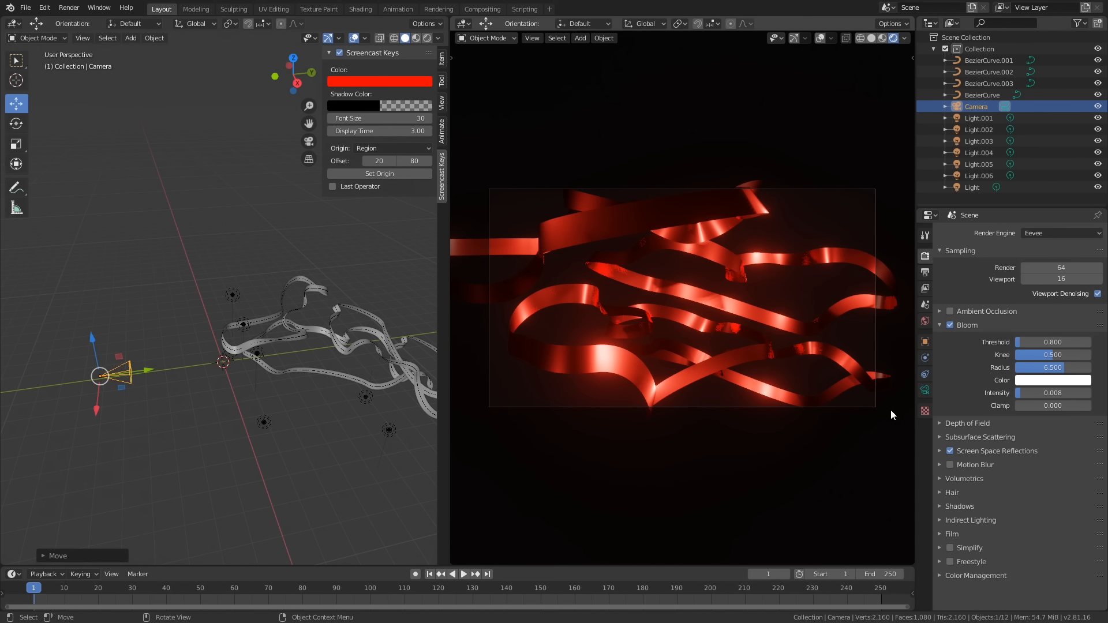
{"action": "left_click", "coordinate": [938, 452]}
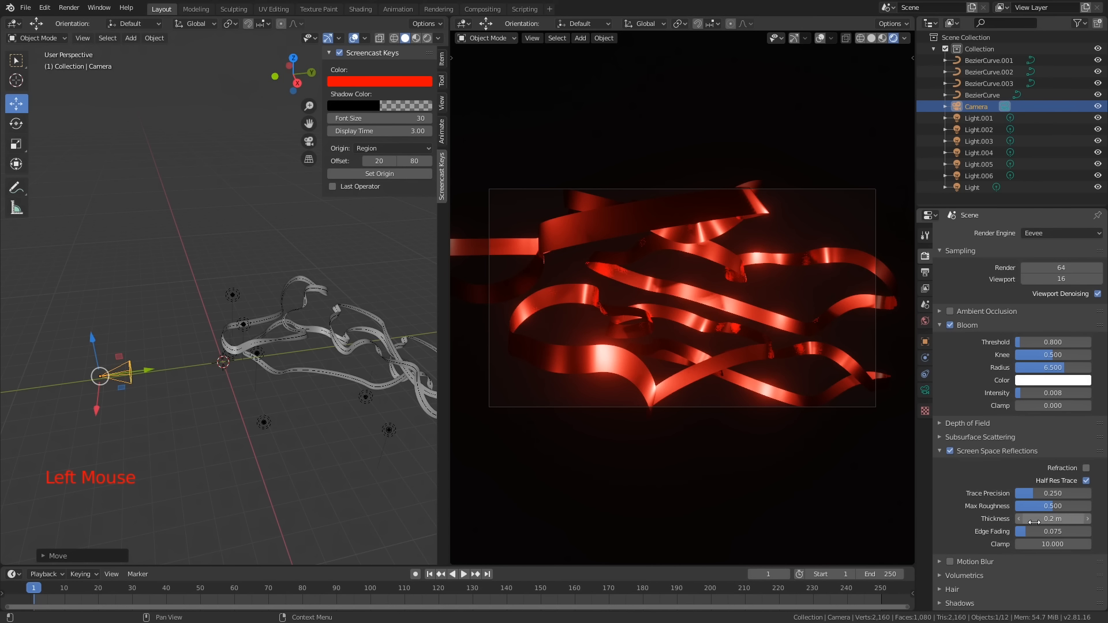
{"action": "left_click_drag", "start_coordinate": [1051, 510], "coordinate": [1023, 505]}
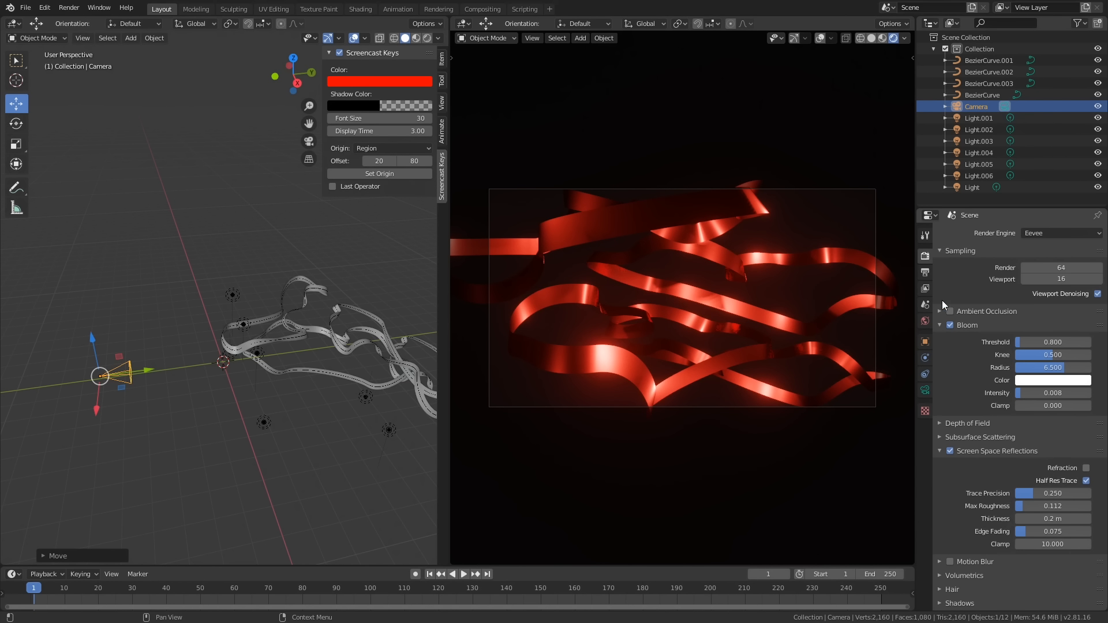
Set the render samples to 256 and render the camera view as a still image.
{"action": "left_click", "coordinate": [1064, 268]}
{"action": "type", "text": "256"}
{"action": "key", "text": "Return"}
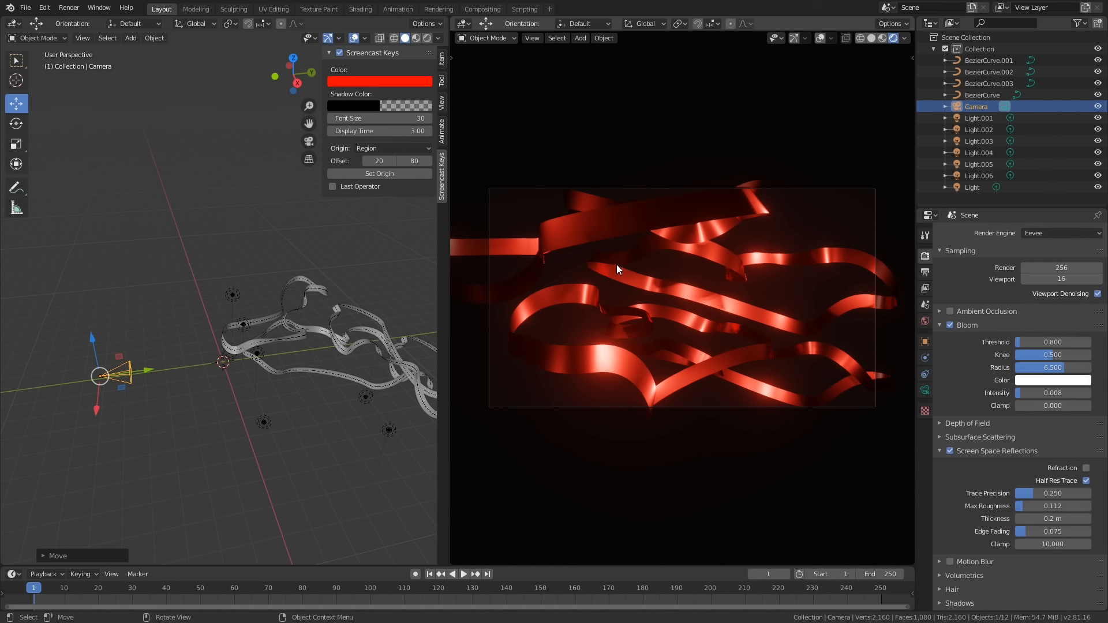
{"action": "key", "text": "F12"}
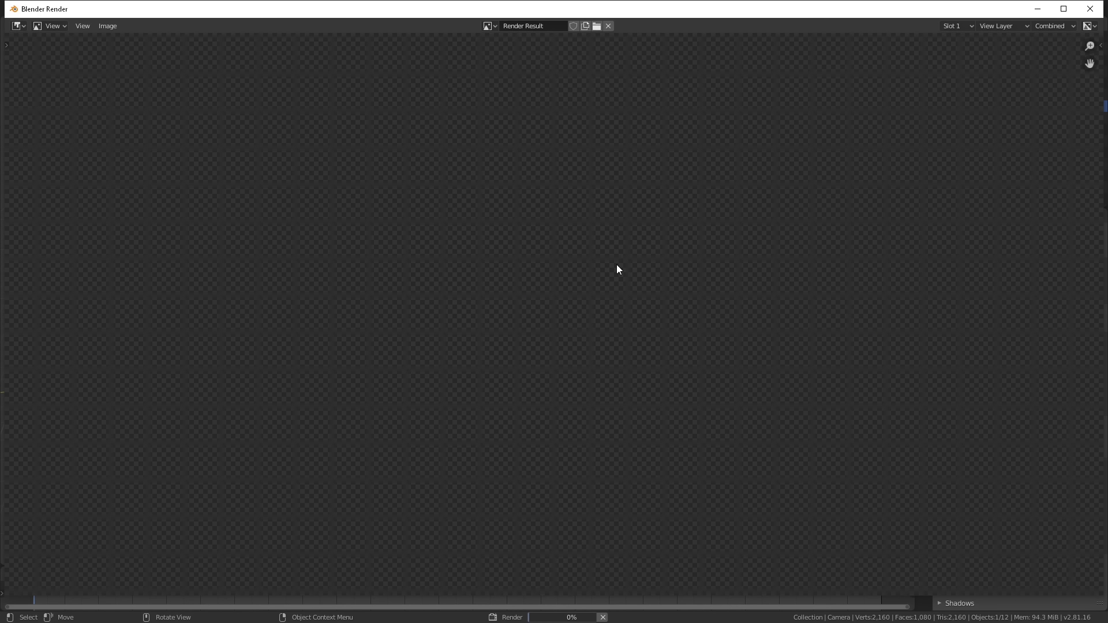
{"action": "scroll", "coordinate": [614, 268], "scroll_direction": "down", "scroll_amount": 2}
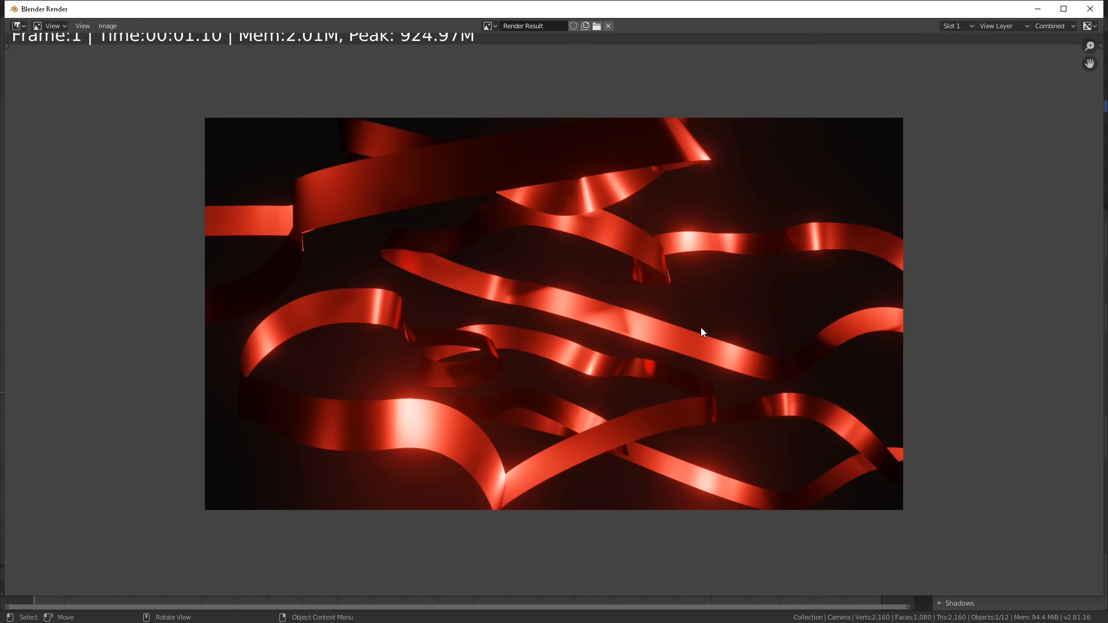
Examine the file format options for saving the rendered image, then leave the save dialog and render result without saving.
{"action": "key", "text": "shift+alt+s"}
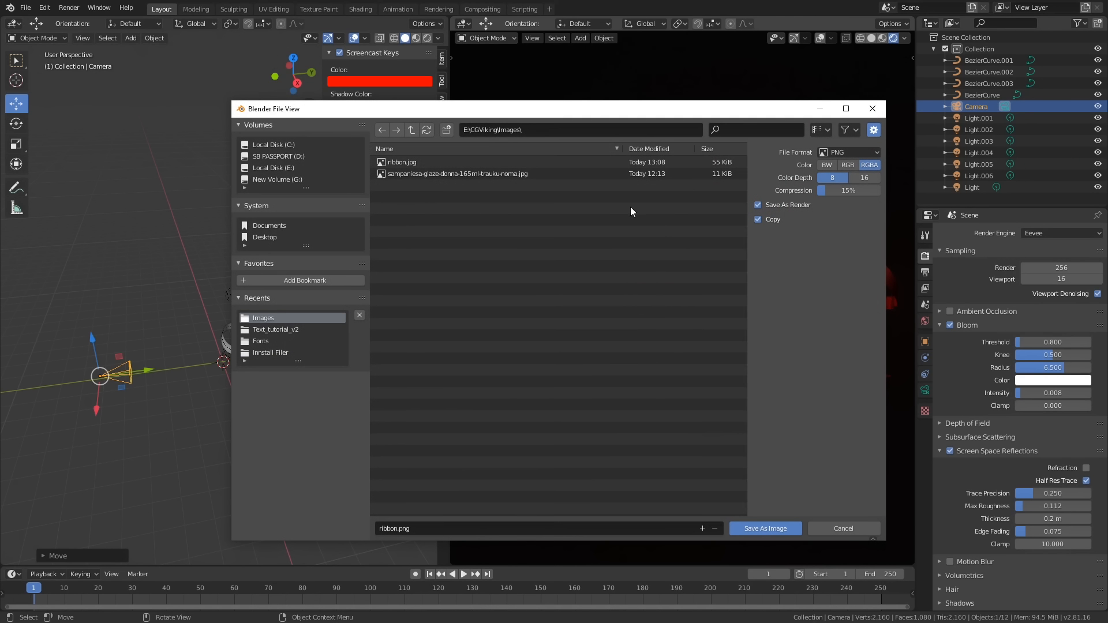
{"action": "left_click", "coordinate": [860, 153]}
{"action": "left_click", "coordinate": [872, 110]}
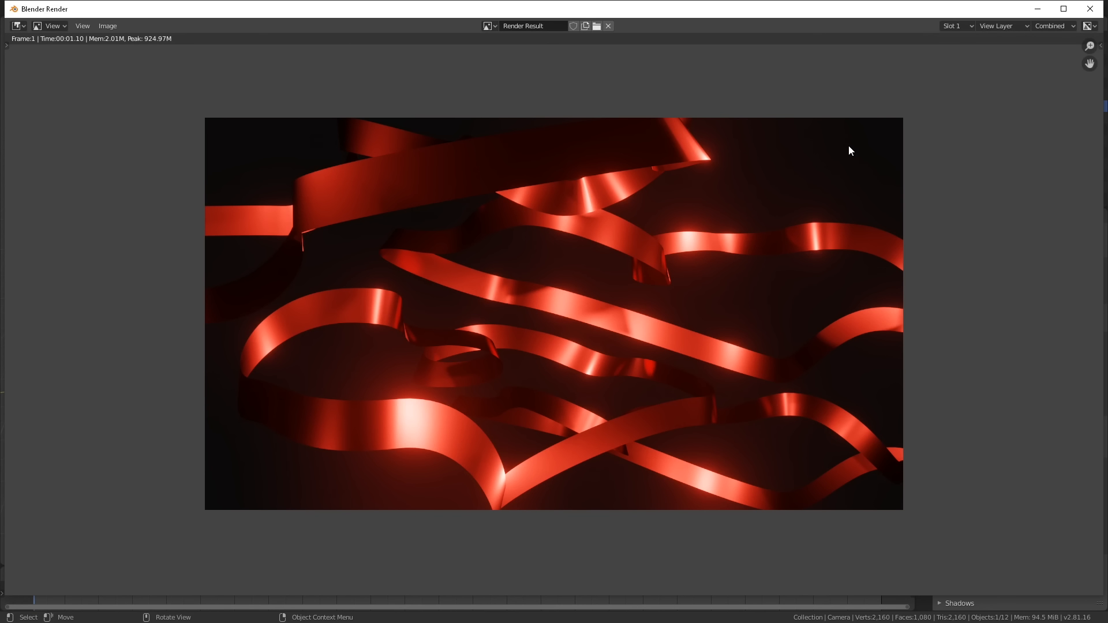
{"action": "key", "text": "Escape"}
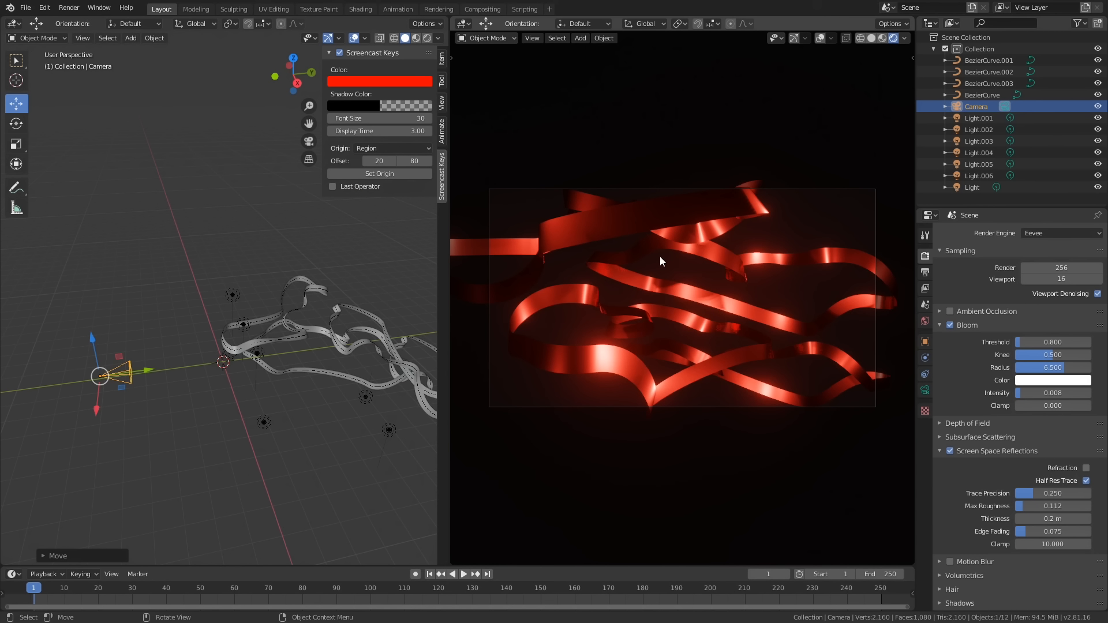
{"action": "middle_click_drag", "start_coordinate": [300, 439], "coordinate": [347, 407]}
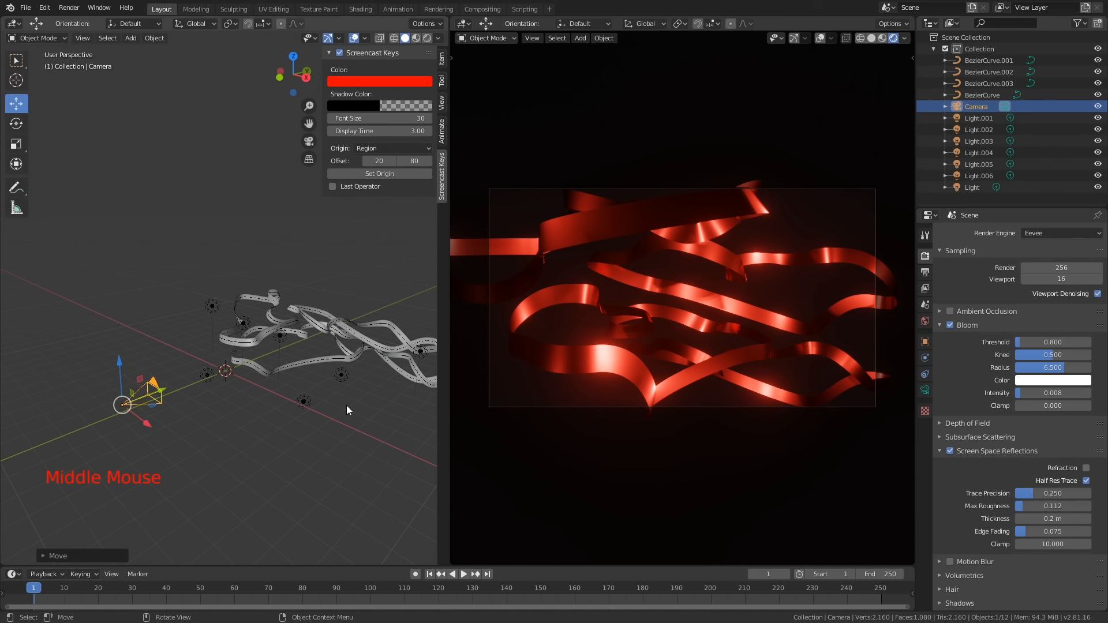